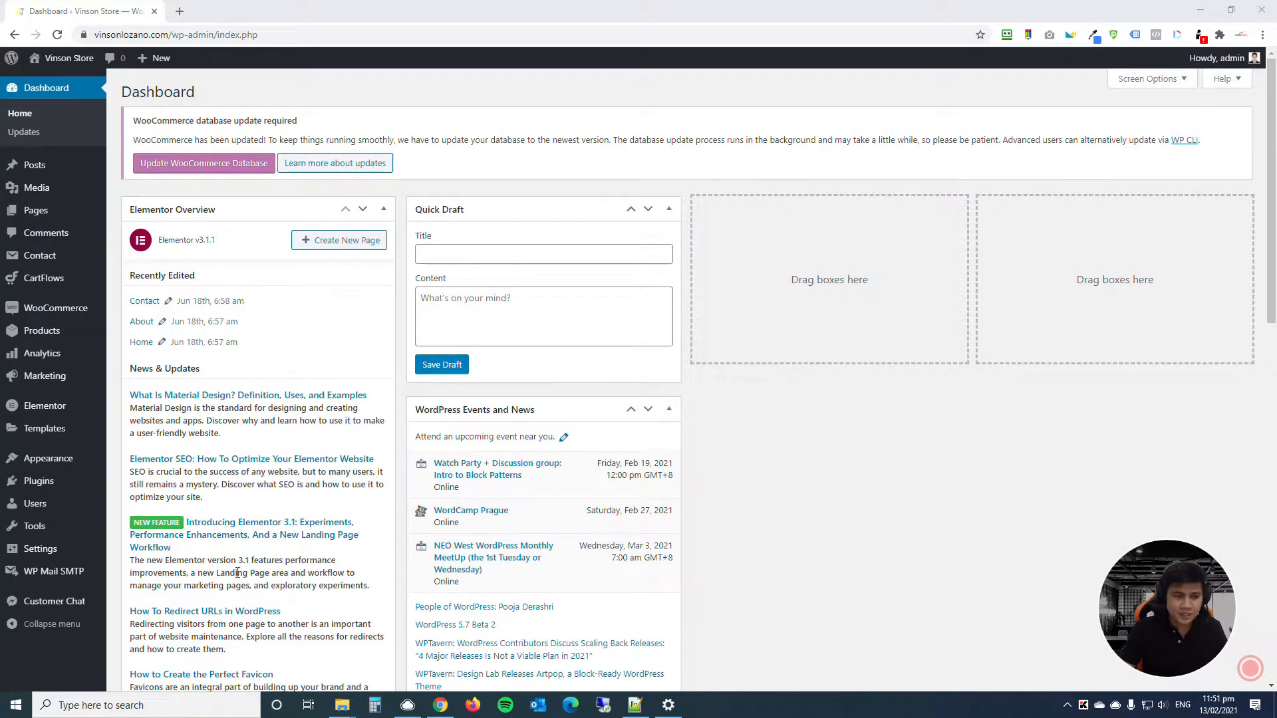
Step: Find the UpdraftPlus WordPress Backup Plugin by searching new plugins for "updraftplus", and install and activate it
mouse_move(52, 489)
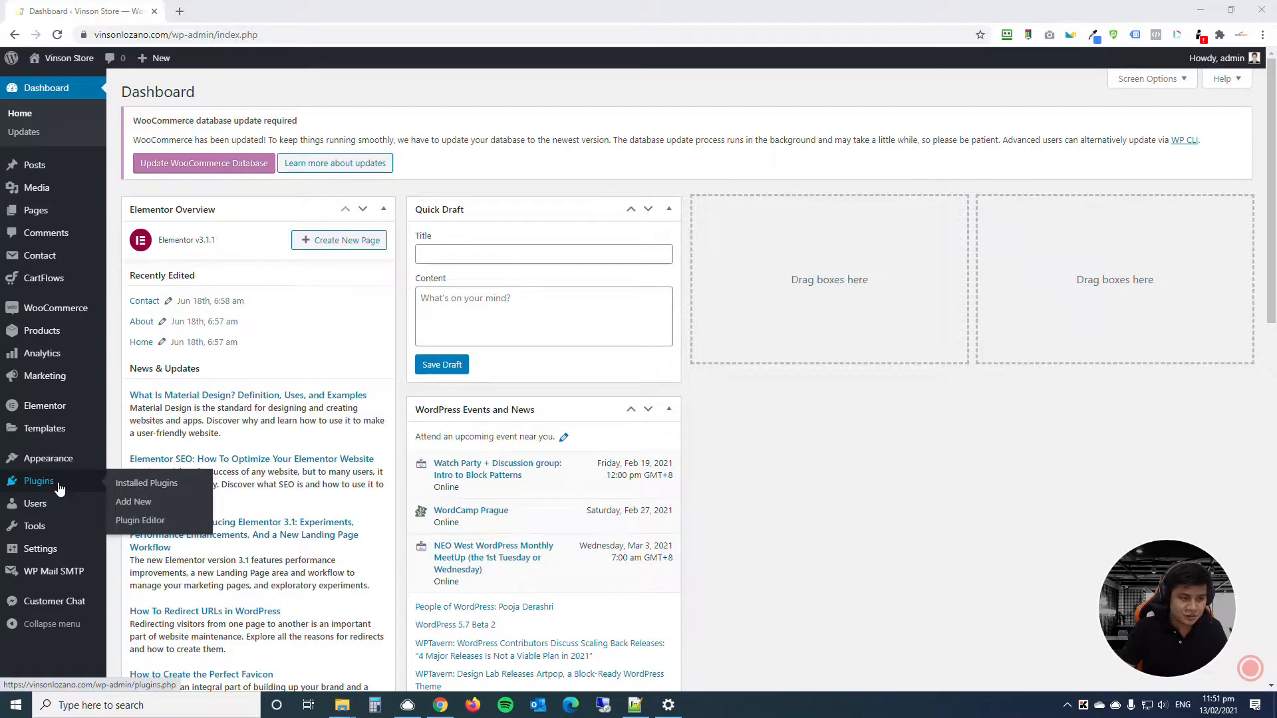
left_click(133, 504)
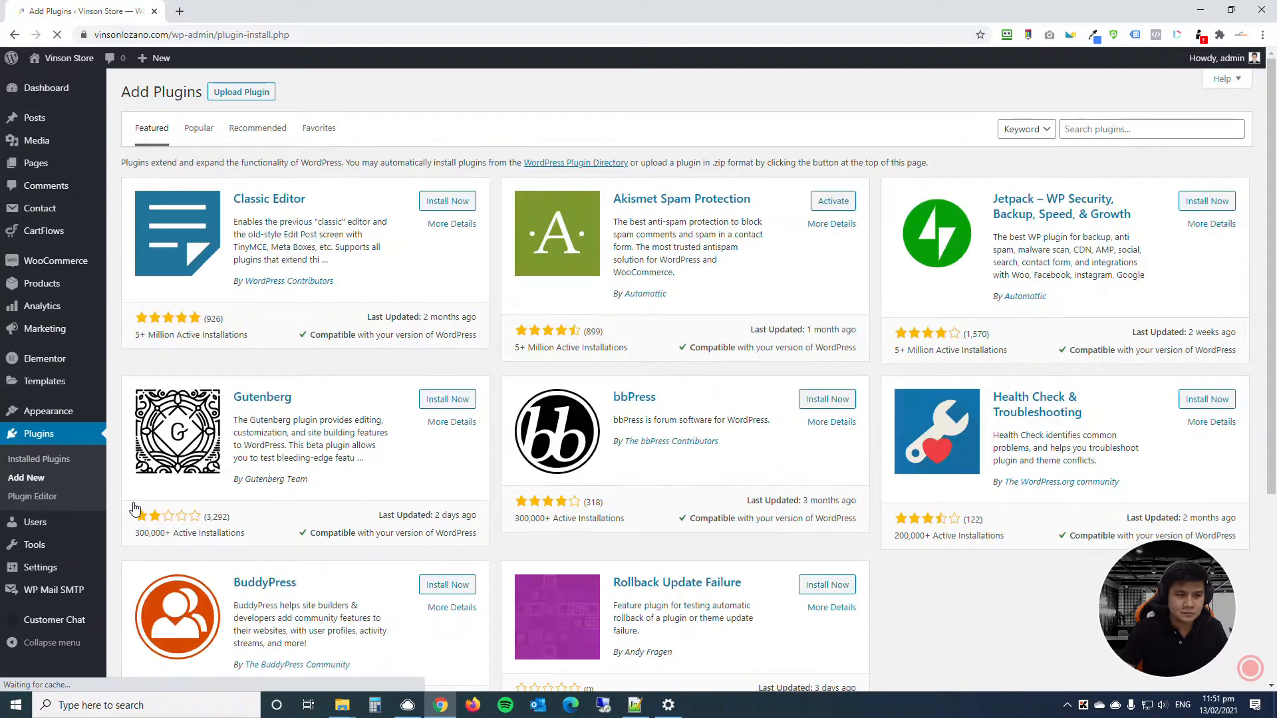
left_click(1101, 130)
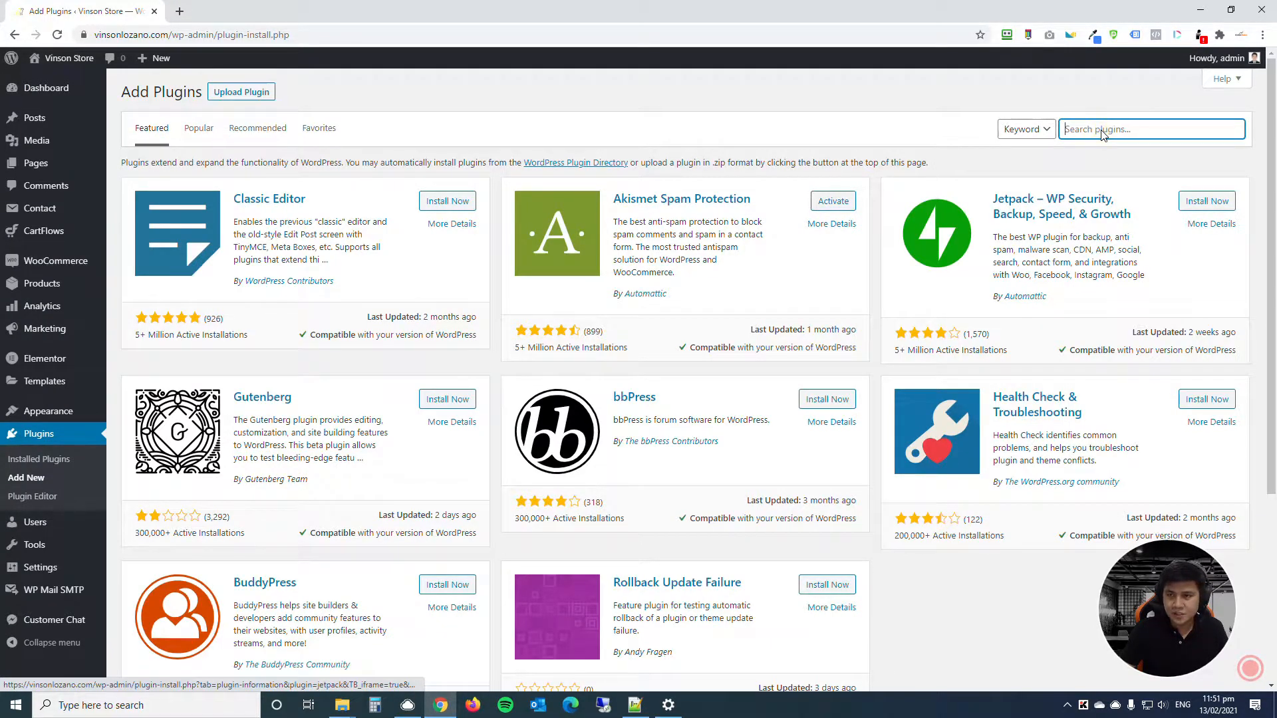
type("updraftp")
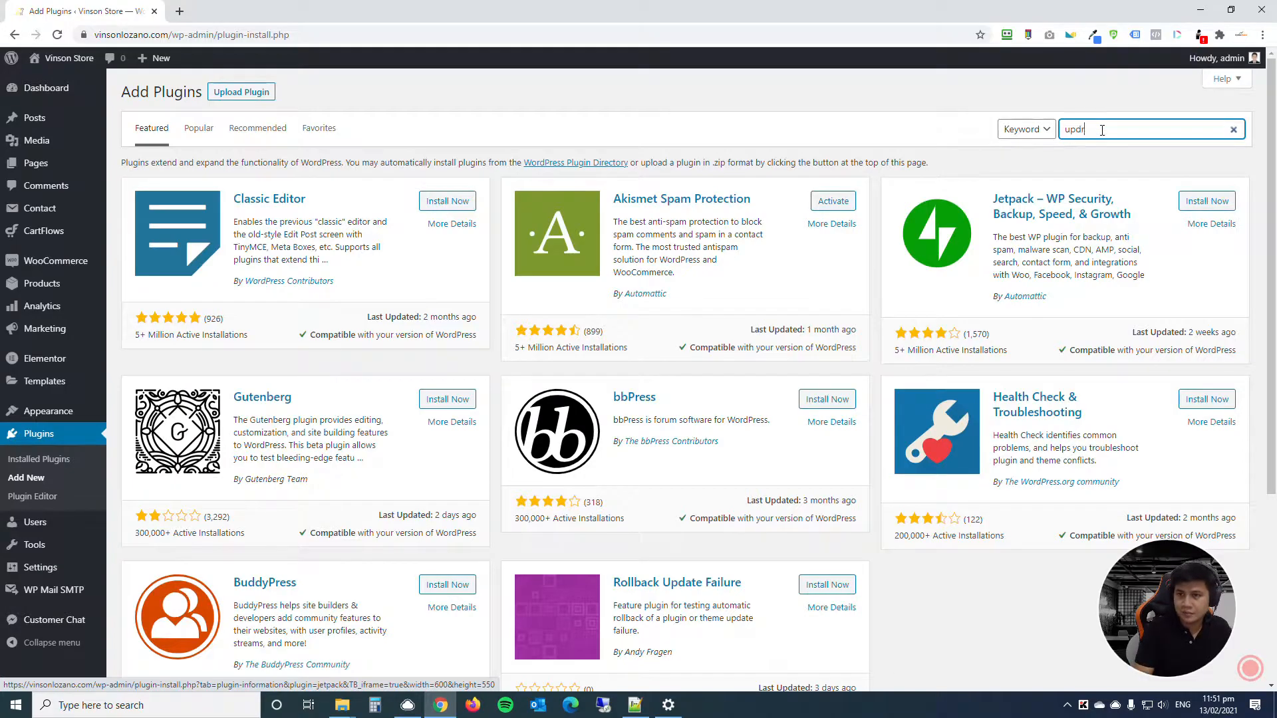
type("lus")
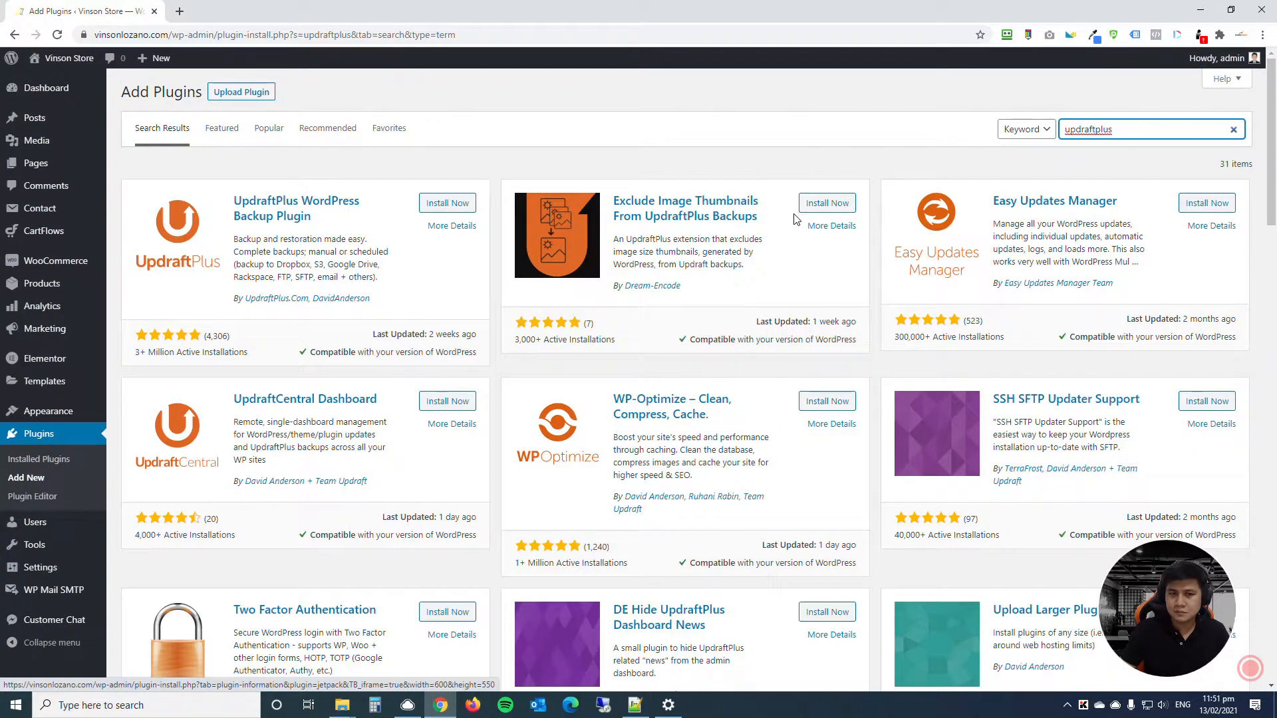
left_click(455, 204)
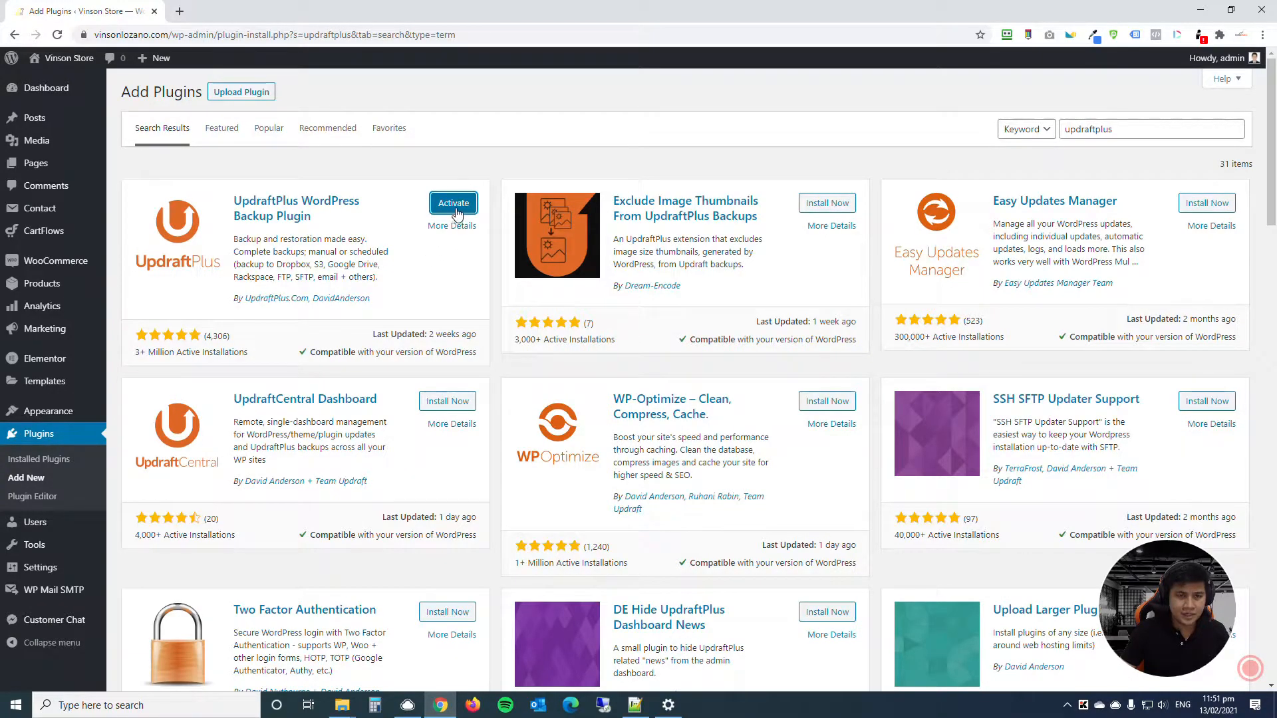
left_click(455, 209)
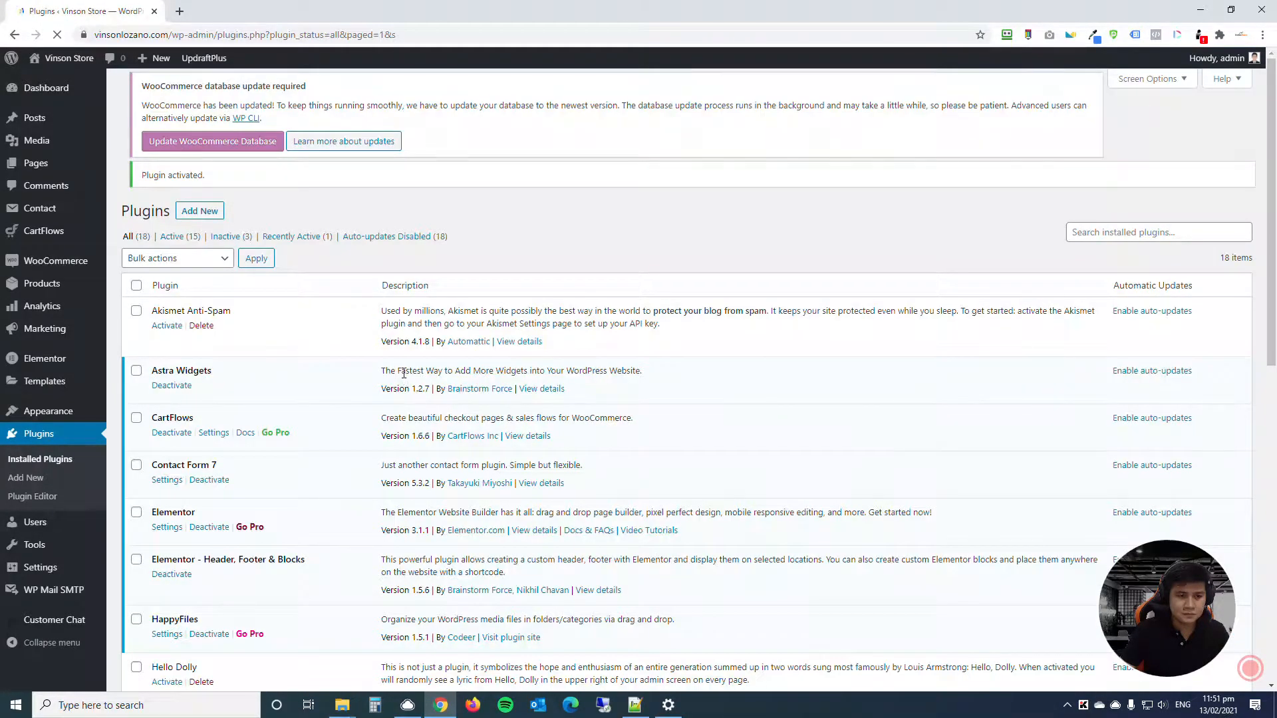
Step: Open the backup settings of the installed UpdraftPlus - Backup/Restore plugin
scroll(385, 406, "down", 8)
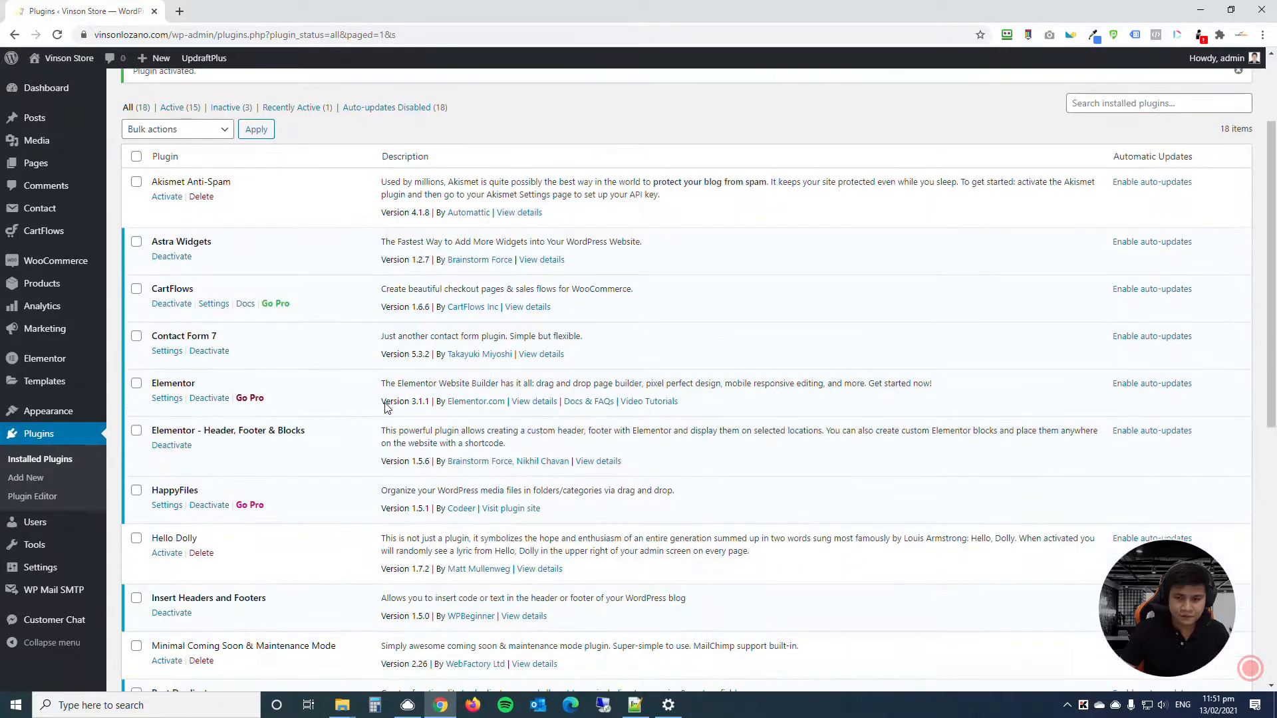
scroll(281, 422, "down", 2)
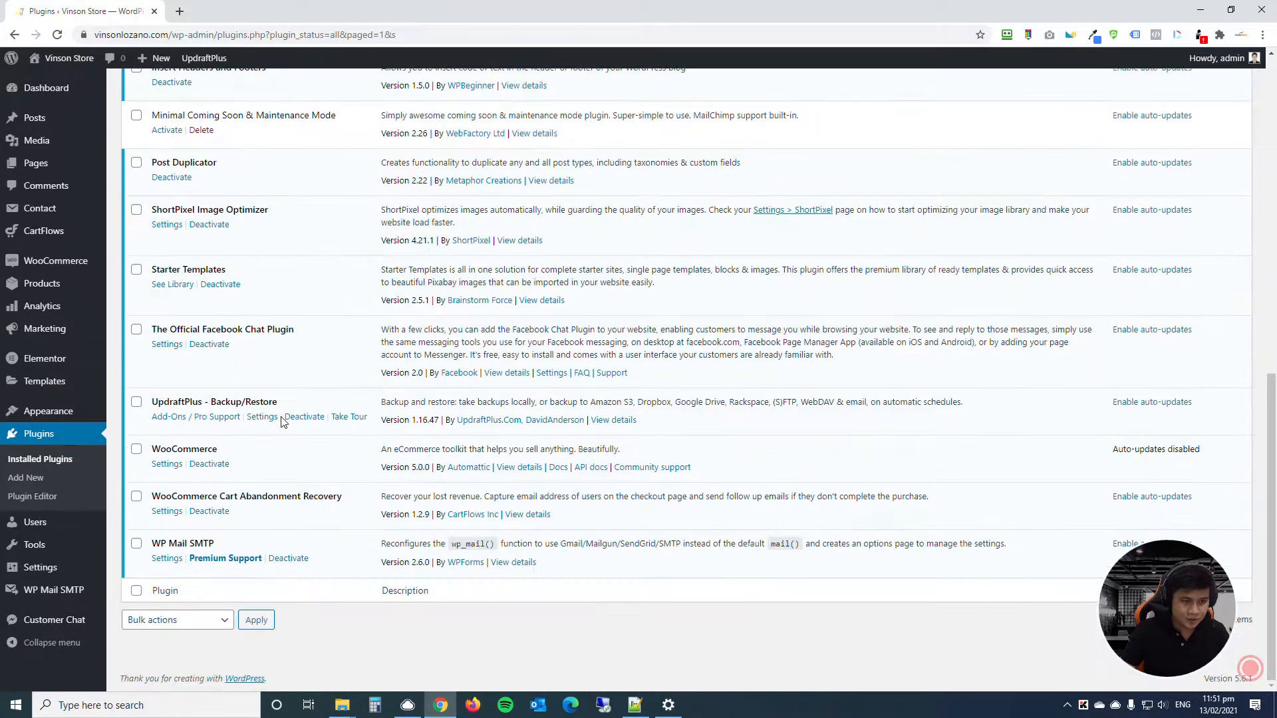
left_click(261, 417)
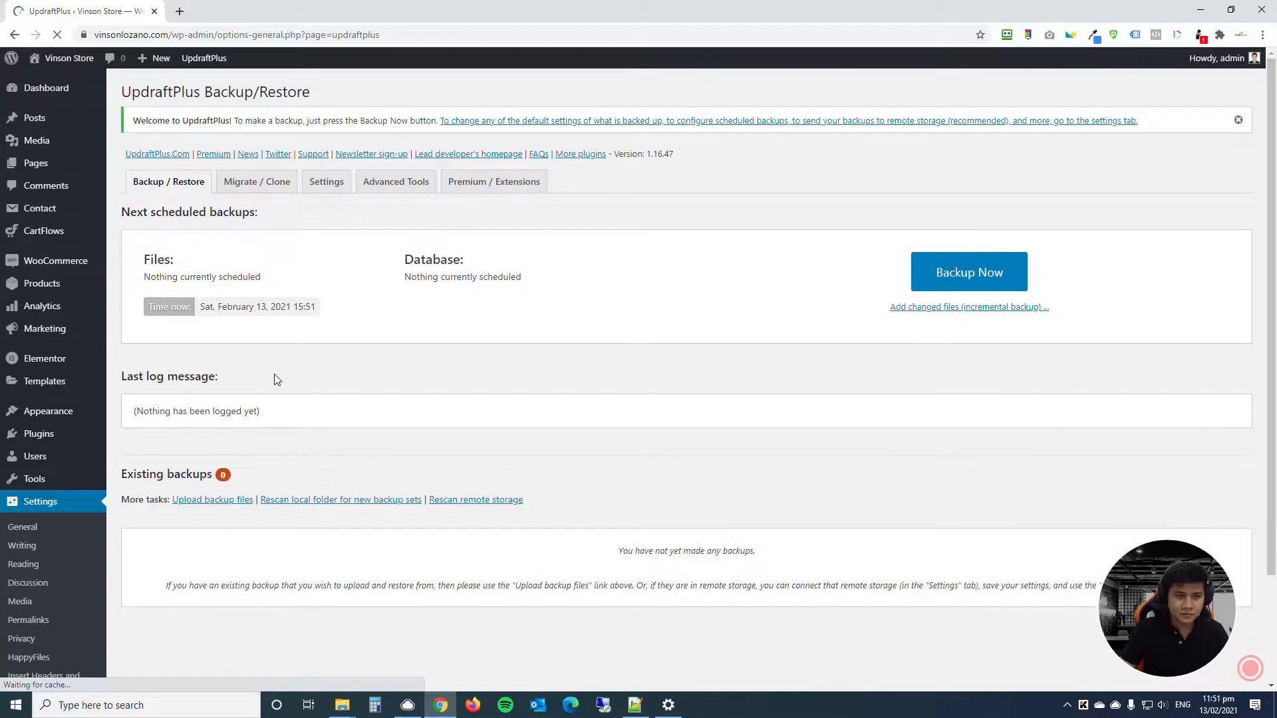
left_click(326, 185)
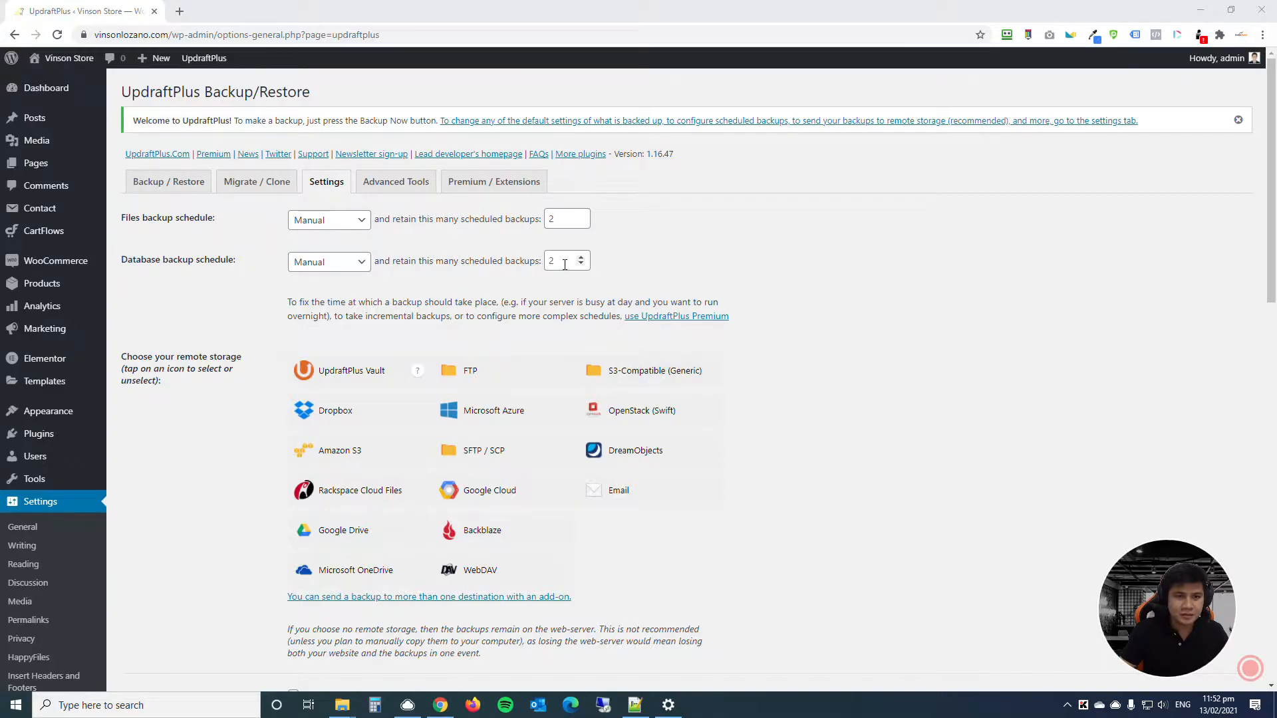
Step: Set the number of retained scheduled backups to 4 for both files and database
left_click(581, 216)
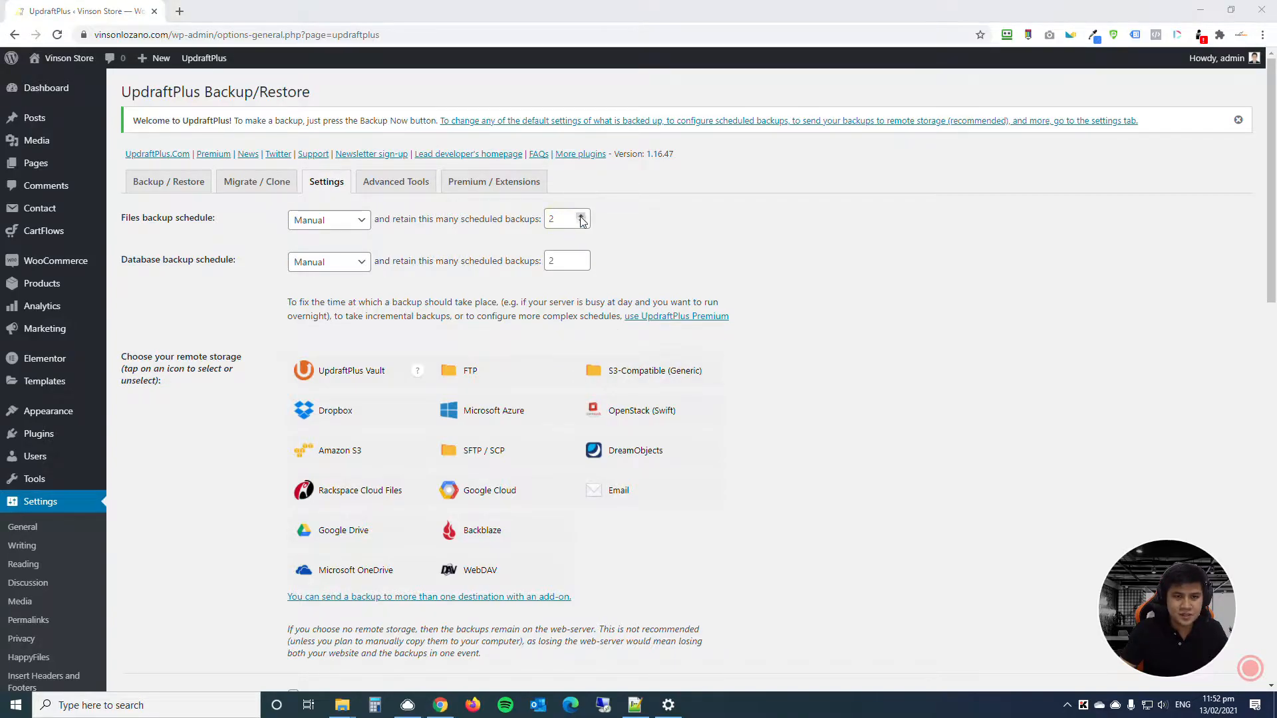
left_click(581, 216)
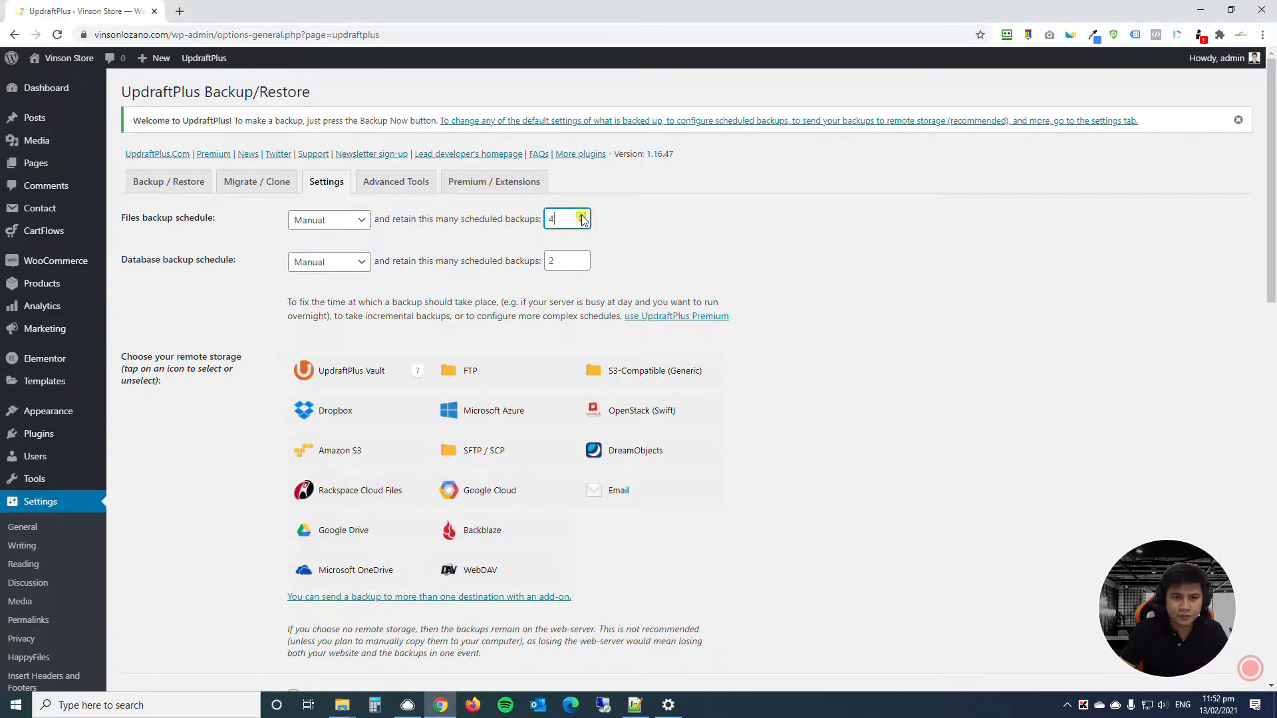
left_click(582, 258)
left_click(581, 257)
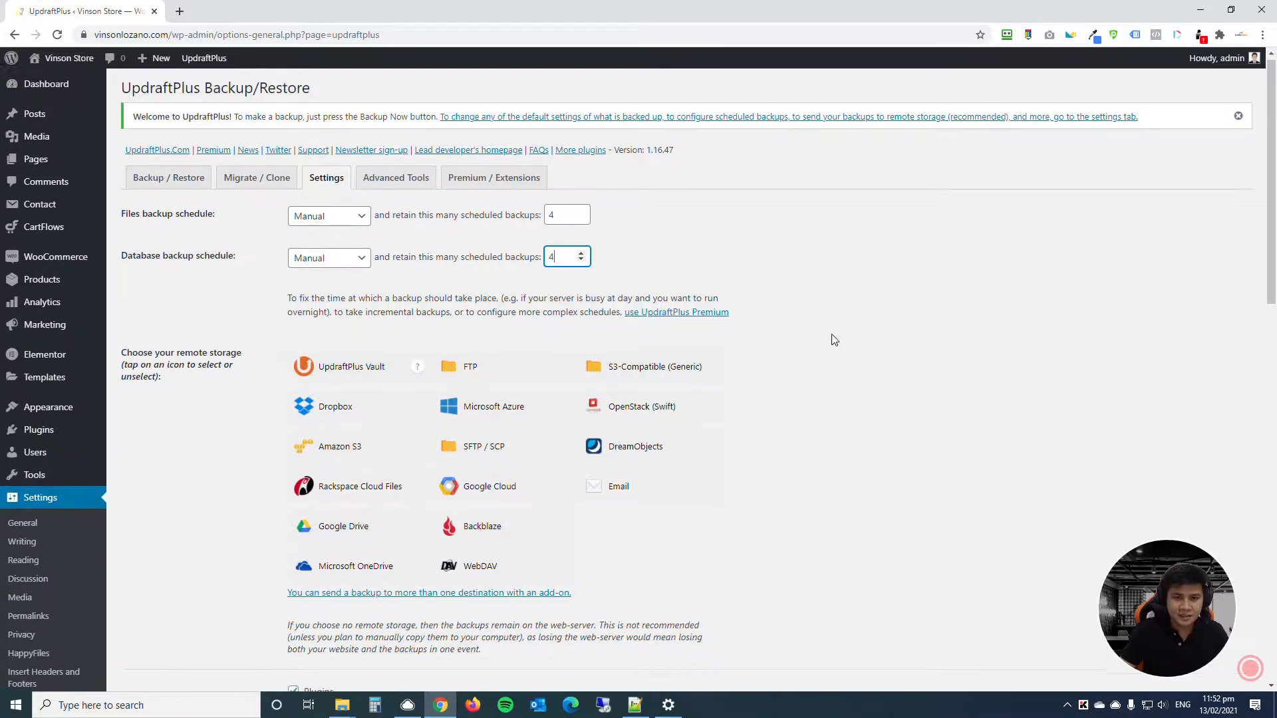
Step: Choose Google Drive as the remote backup storage and save the UpdraftPlus settings
scroll(834, 340, "down", 1)
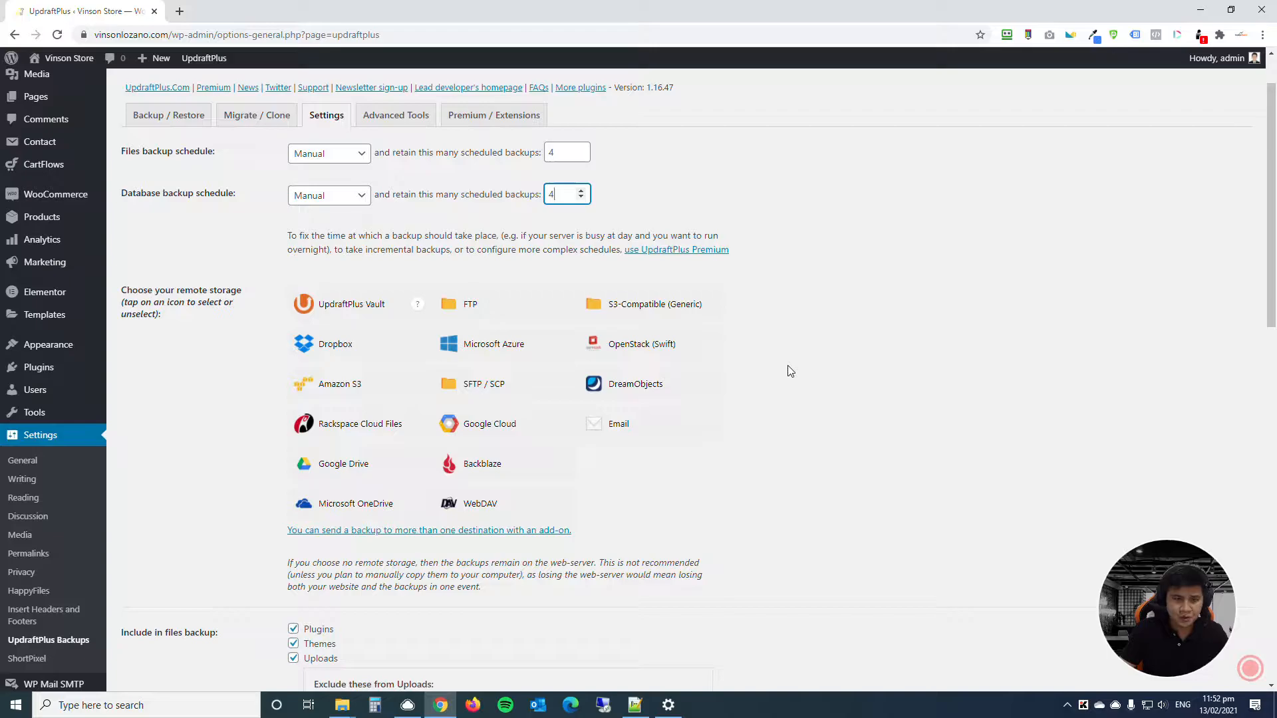
left_click(357, 472)
scroll(360, 468, "down", 2)
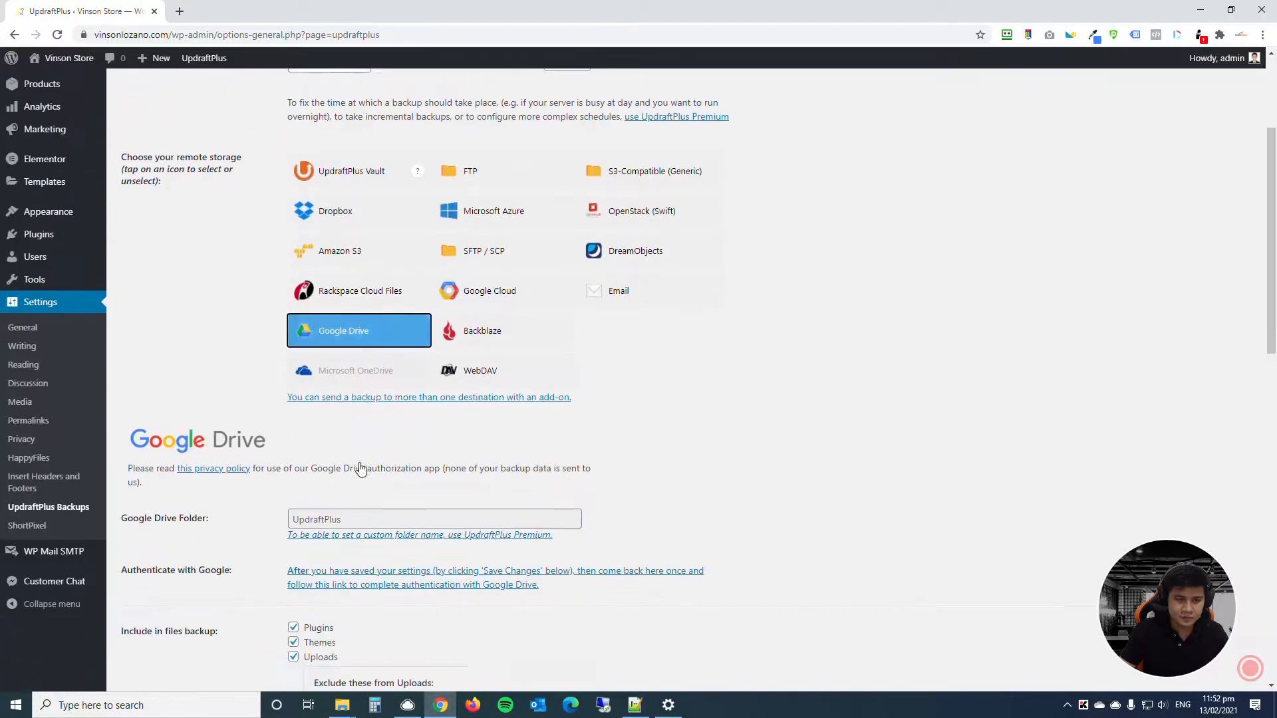
scroll(360, 468, "down", 5)
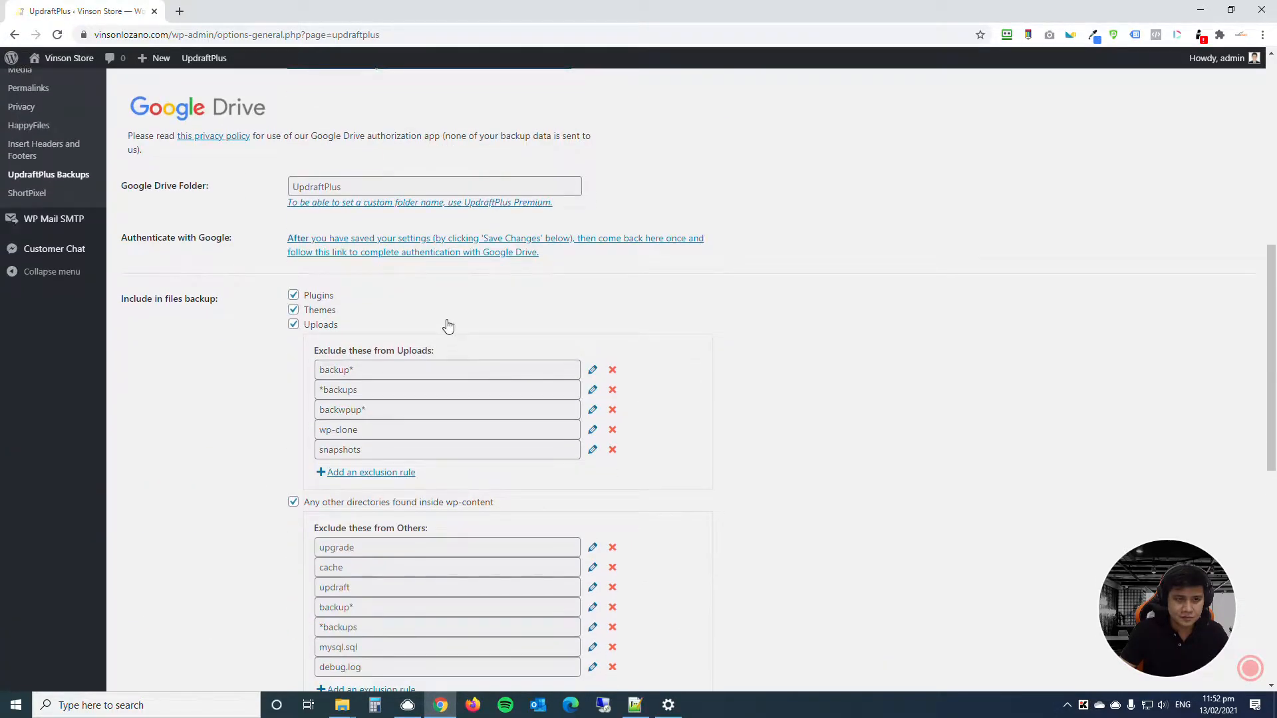
scroll(449, 325, "down", 1)
scroll(479, 292, "down", 6)
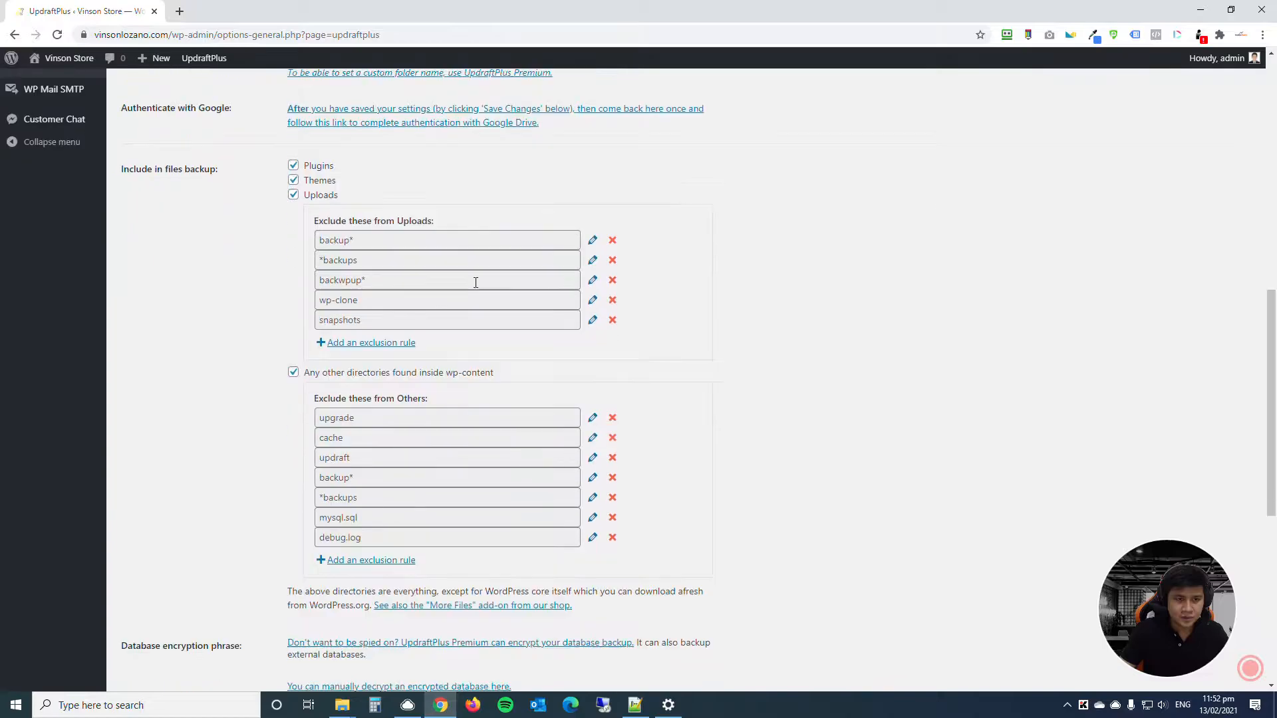
scroll(469, 283, "down", 2)
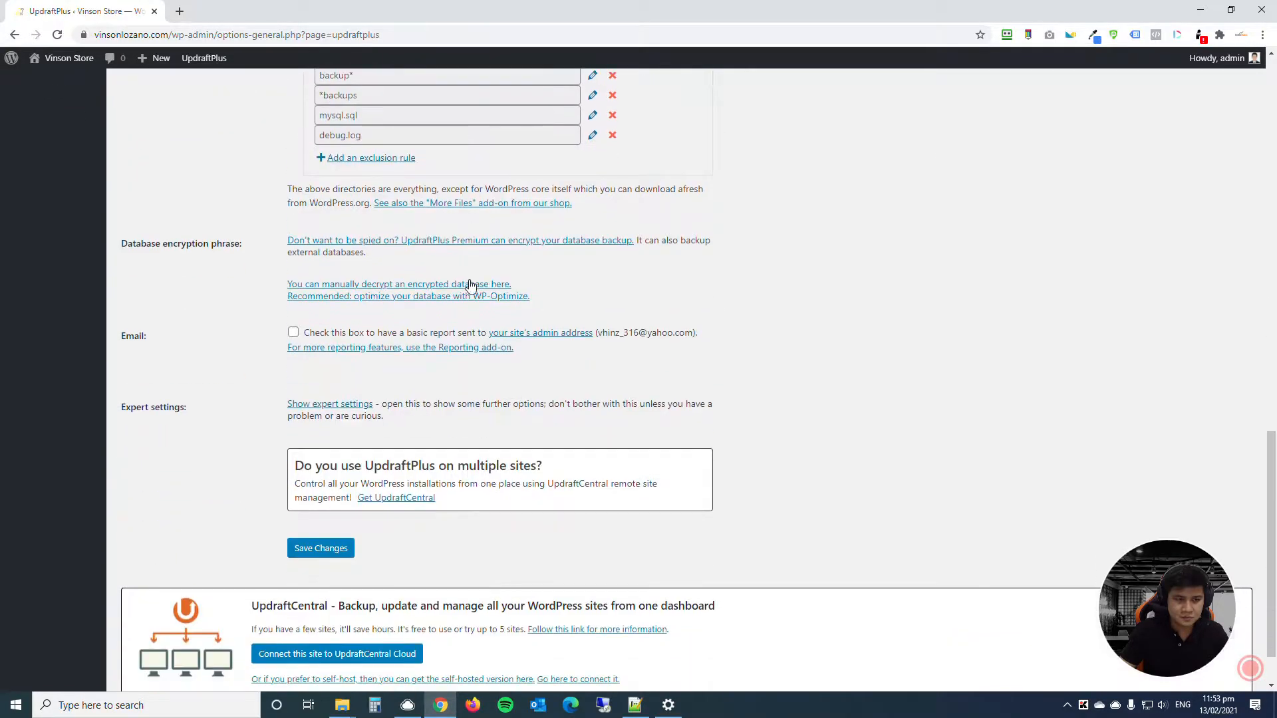
scroll(469, 286, "up", 1)
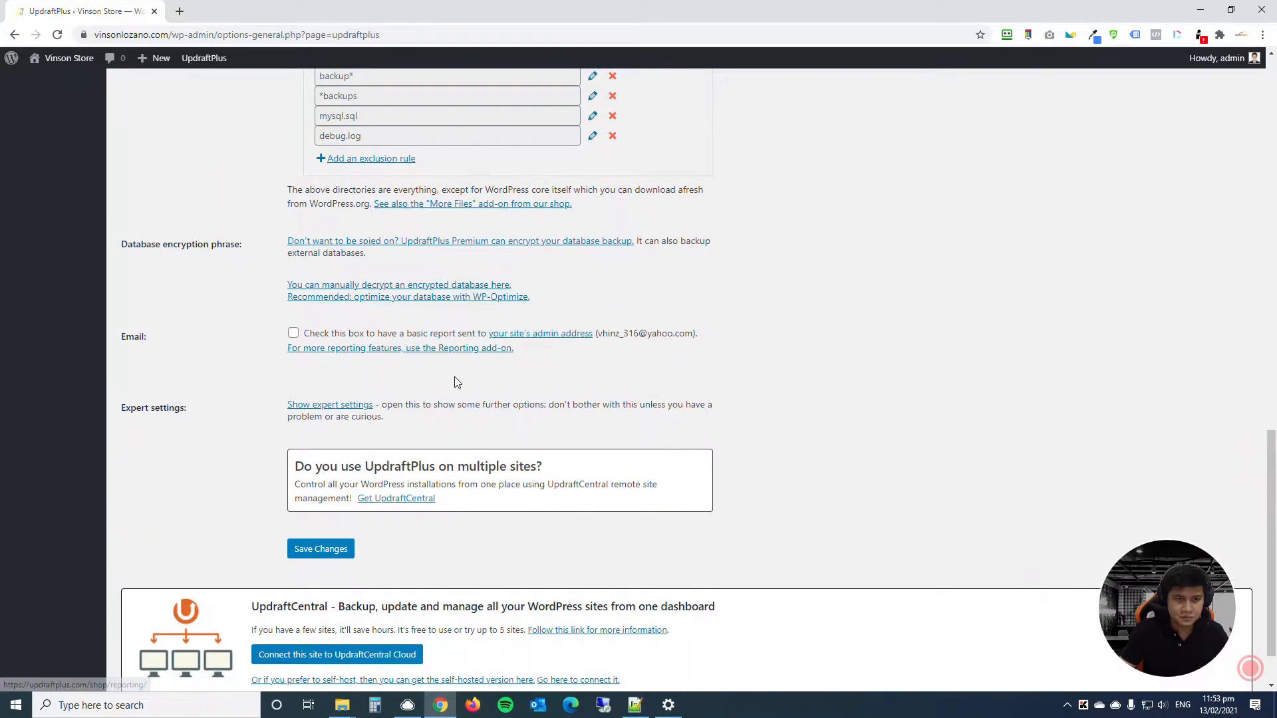
left_click(331, 549)
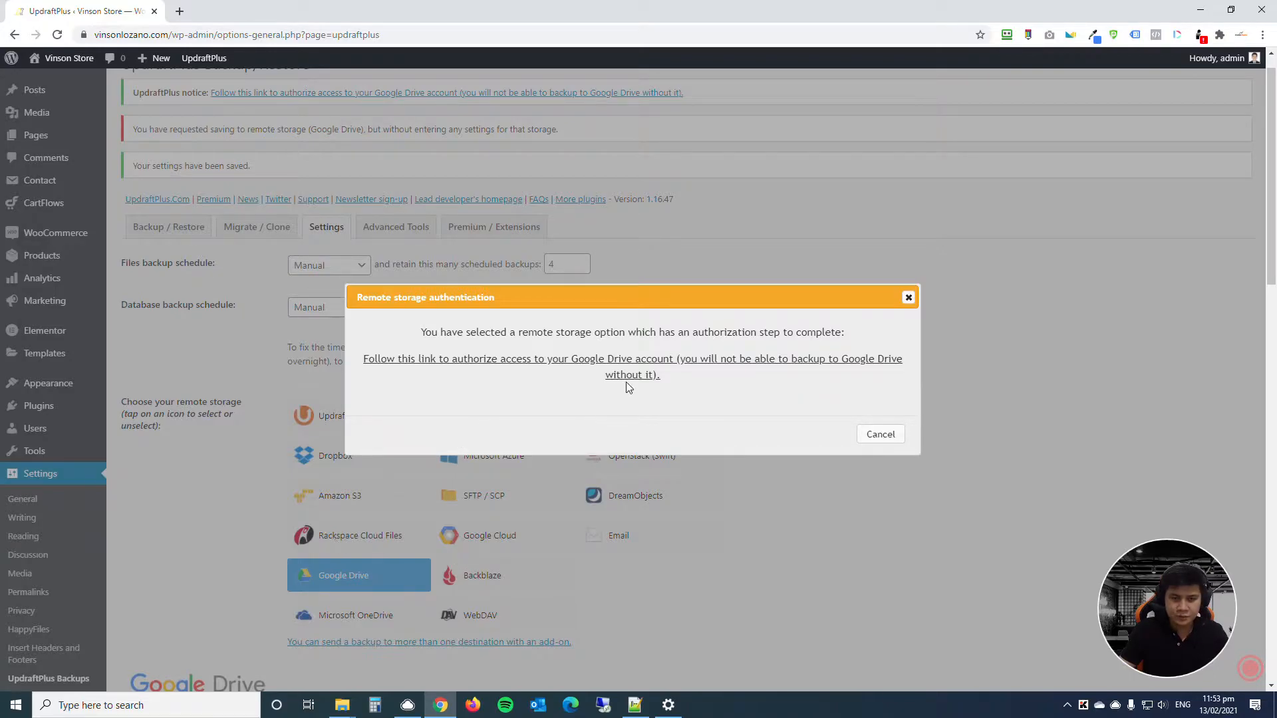
Step: Authorize UpdraftPlus to access the Google Drive account and complete the remote storage setup
left_click(644, 365)
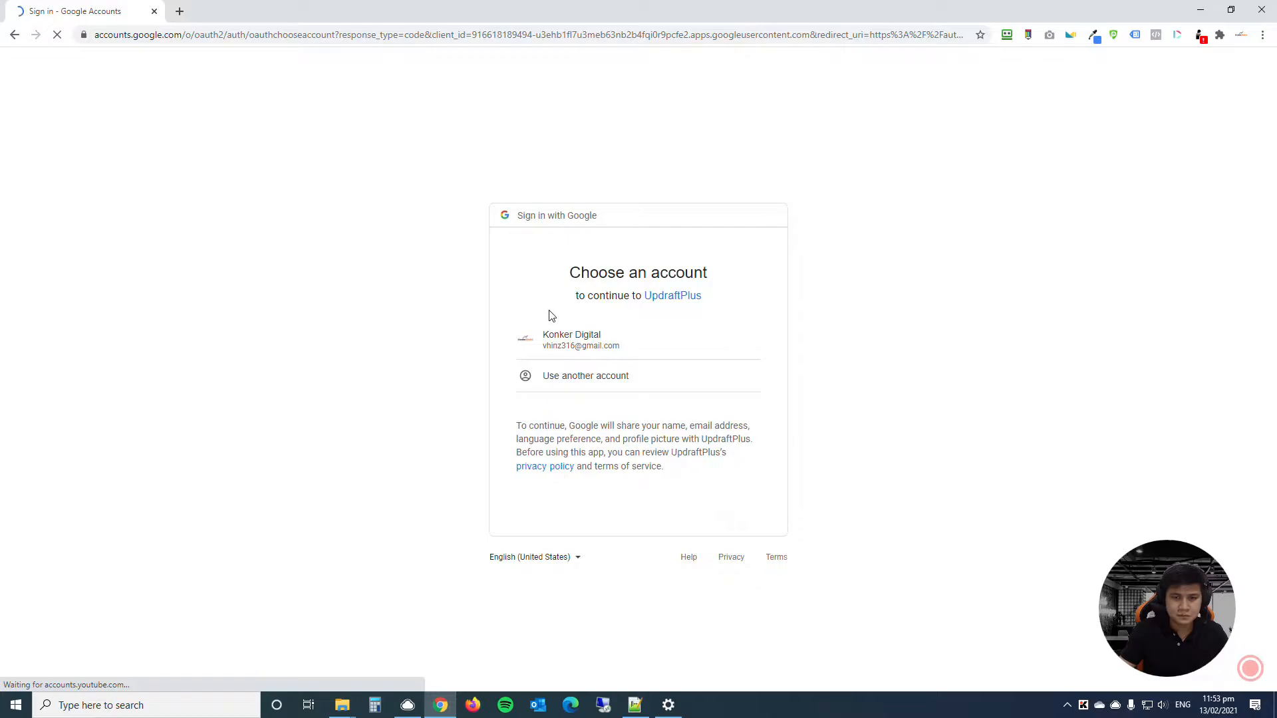
left_click(587, 344)
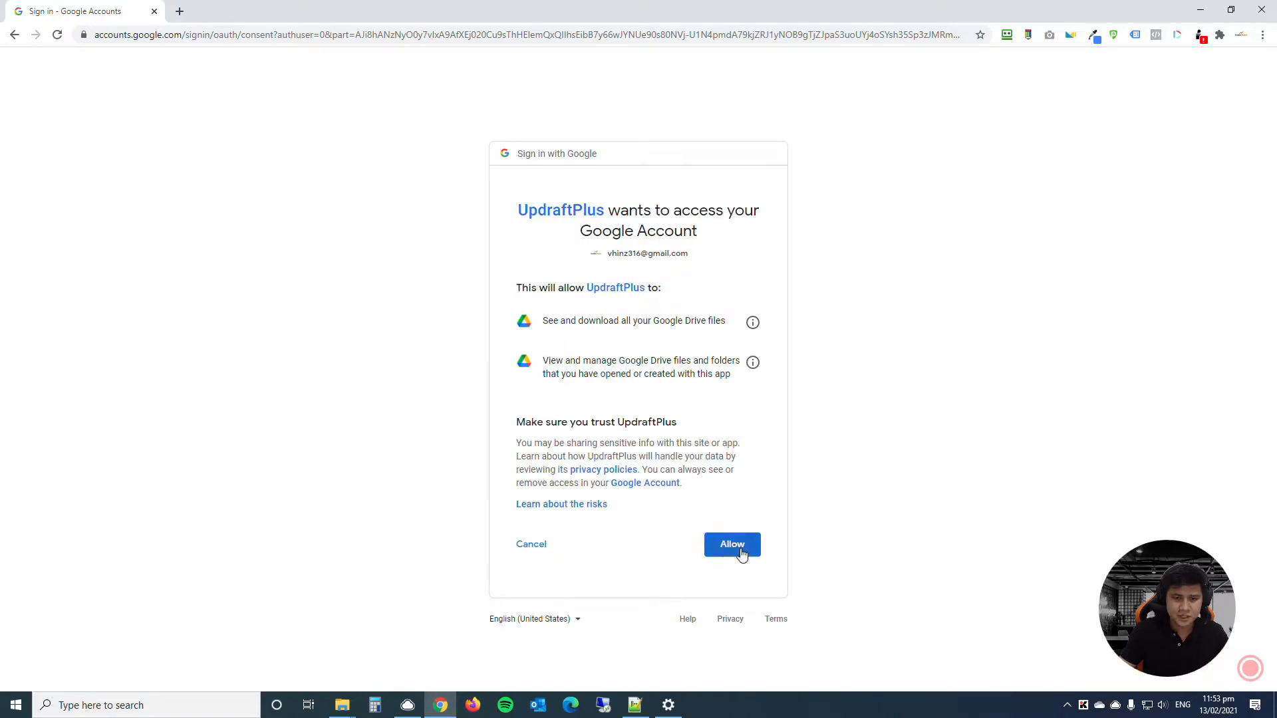
left_click(739, 546)
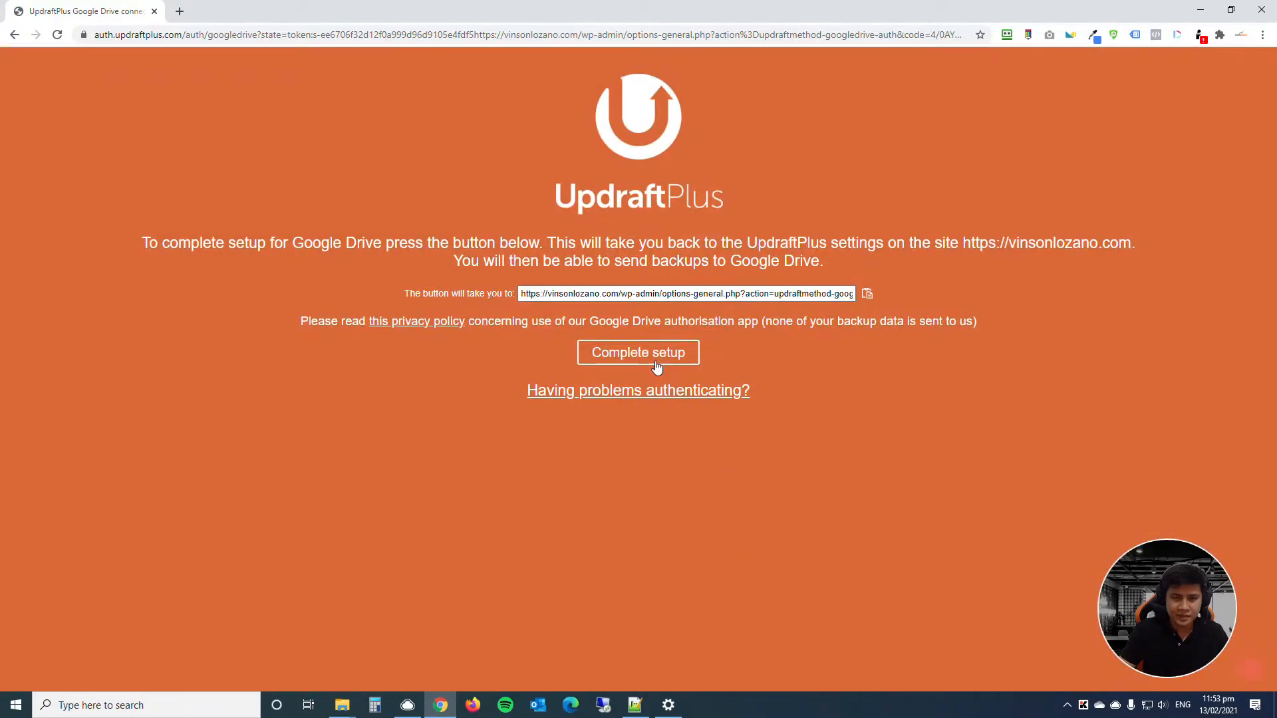
left_click(656, 358)
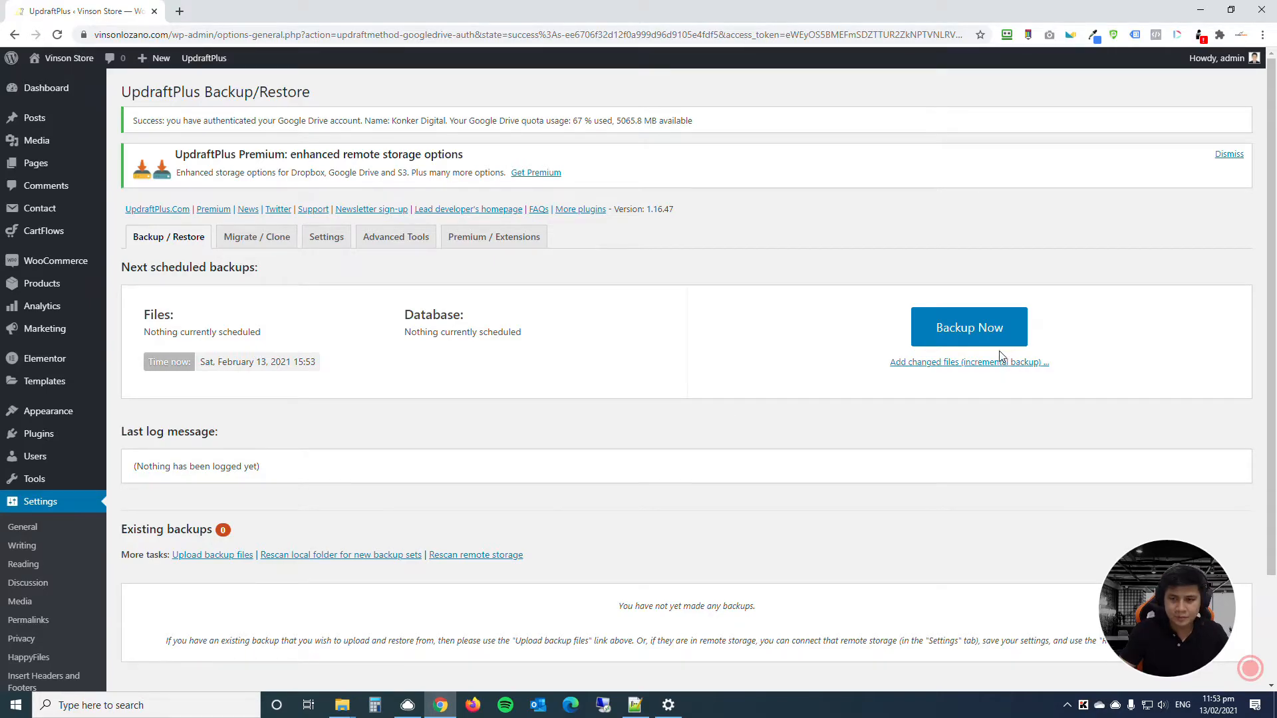
Step: Run a new backup that includes the database and files and is sent to remote storage
left_click(977, 334)
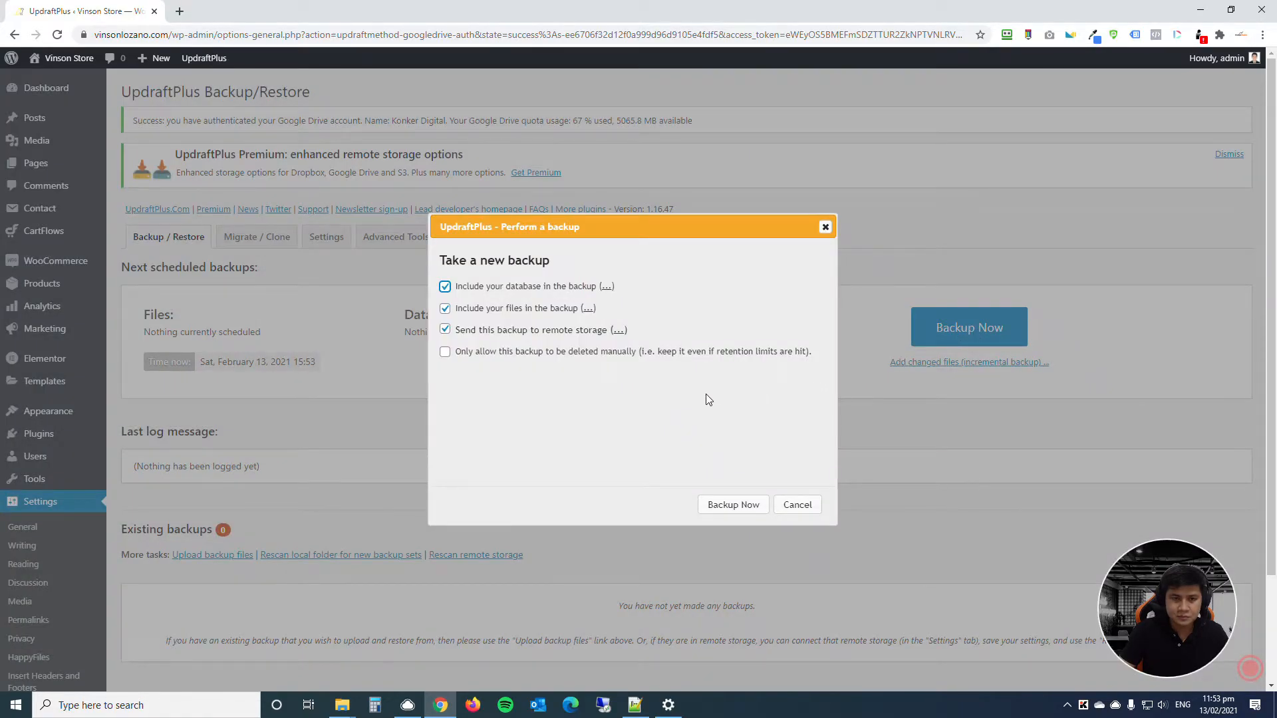
left_click(744, 507)
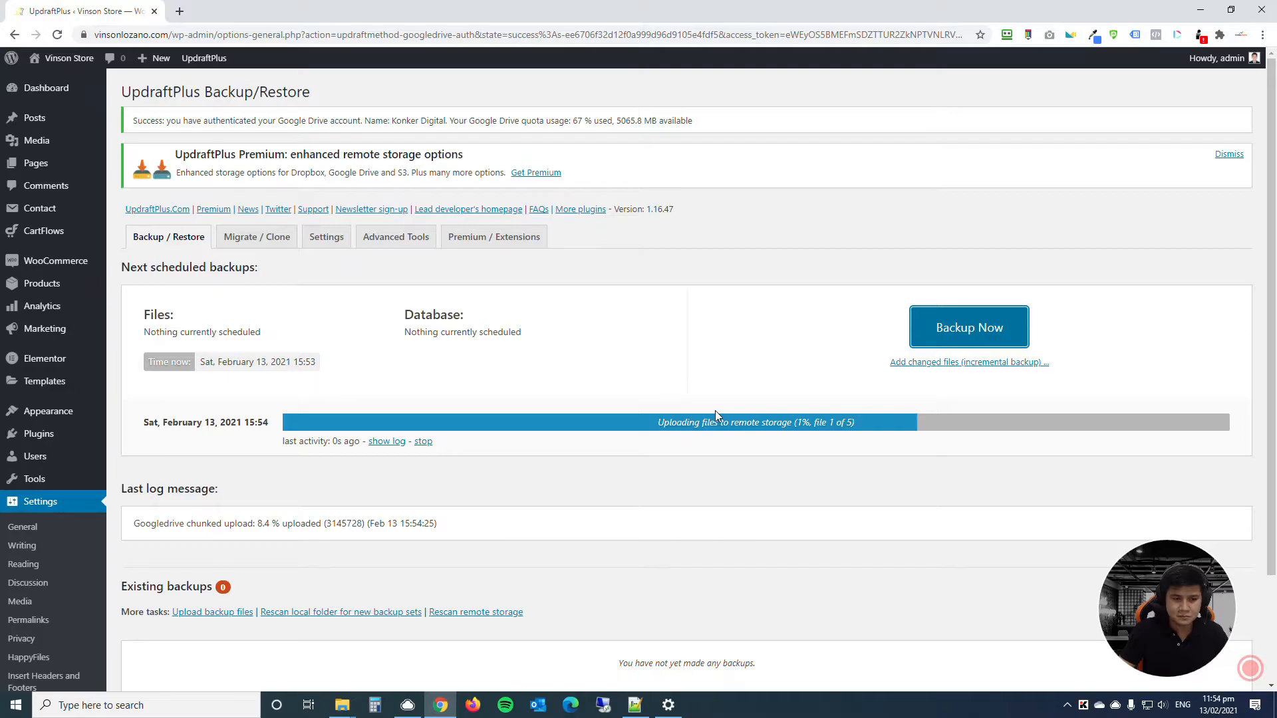
scroll(713, 414, "down", 1)
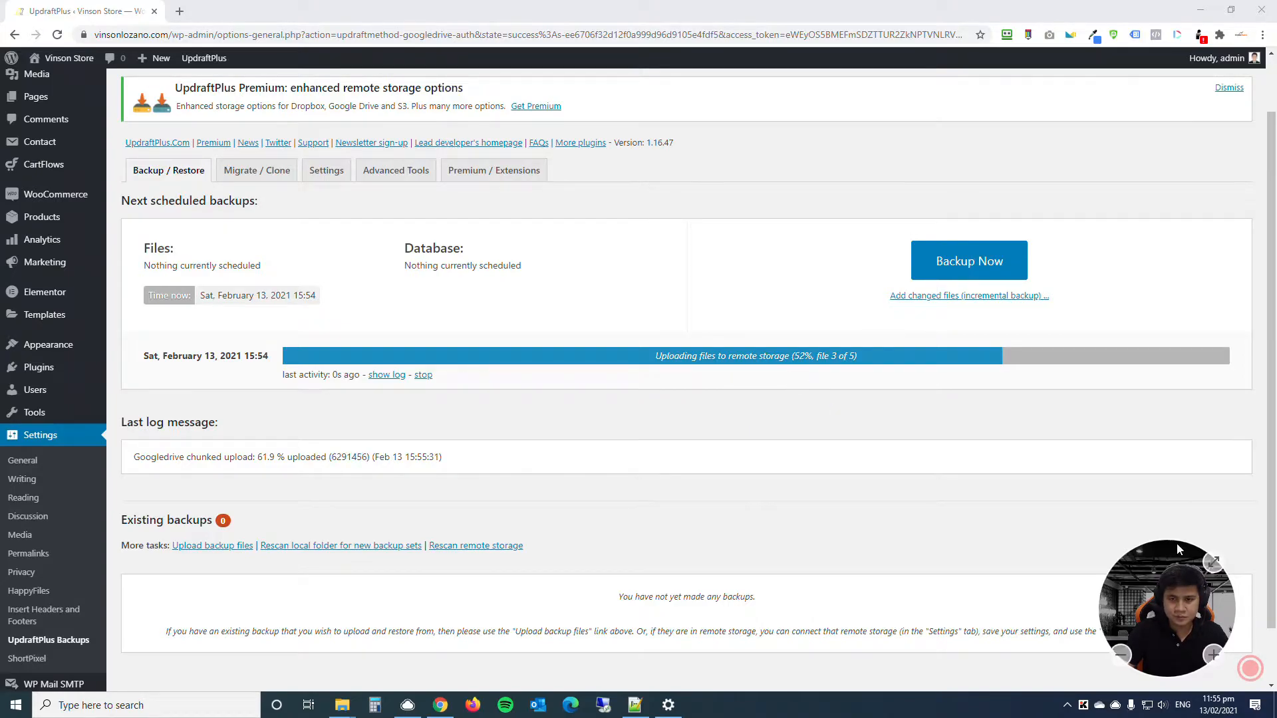
left_click(1251, 673)
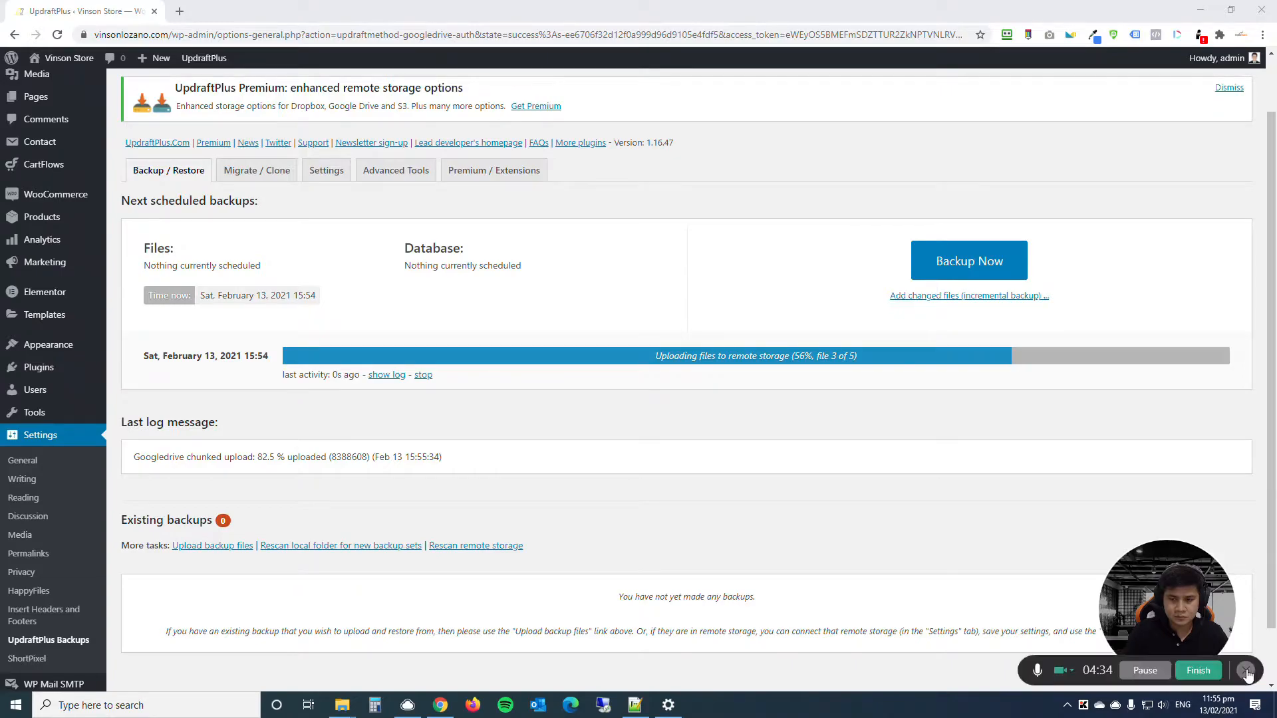
left_click(1145, 671)
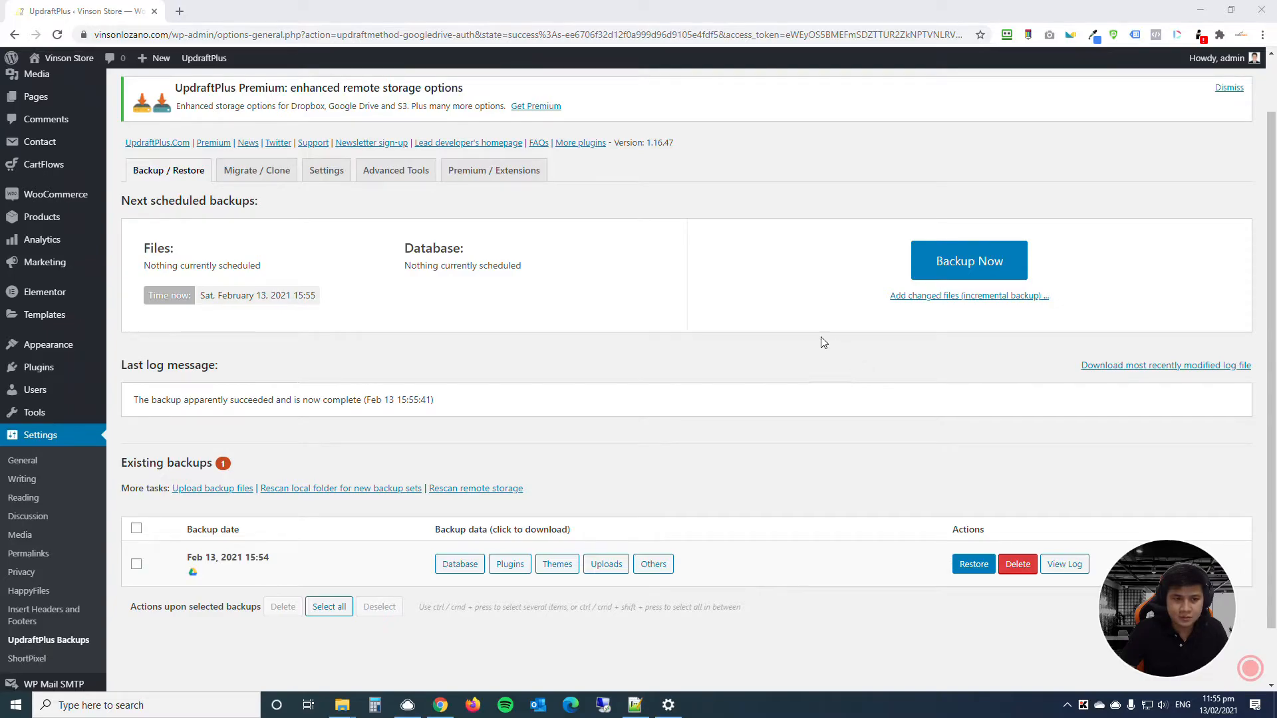
scroll(791, 345, "down", 1)
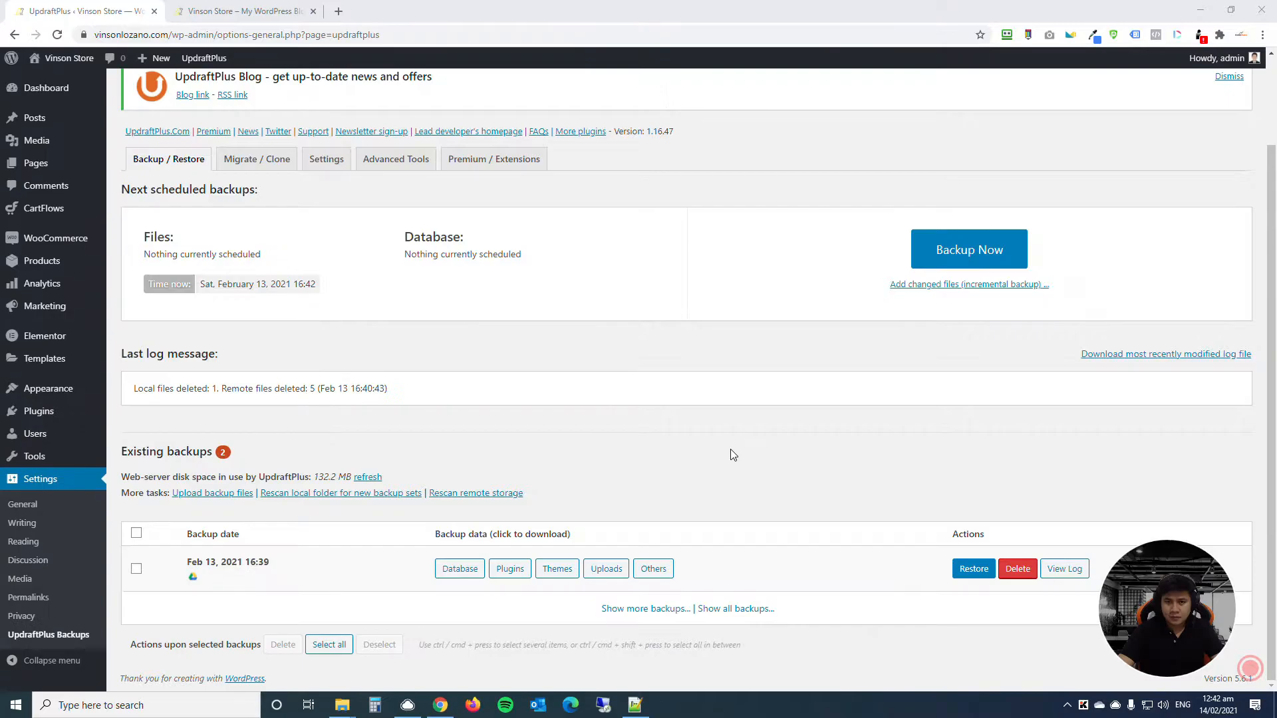
left_click_drag(1164, 608, 1167, 110)
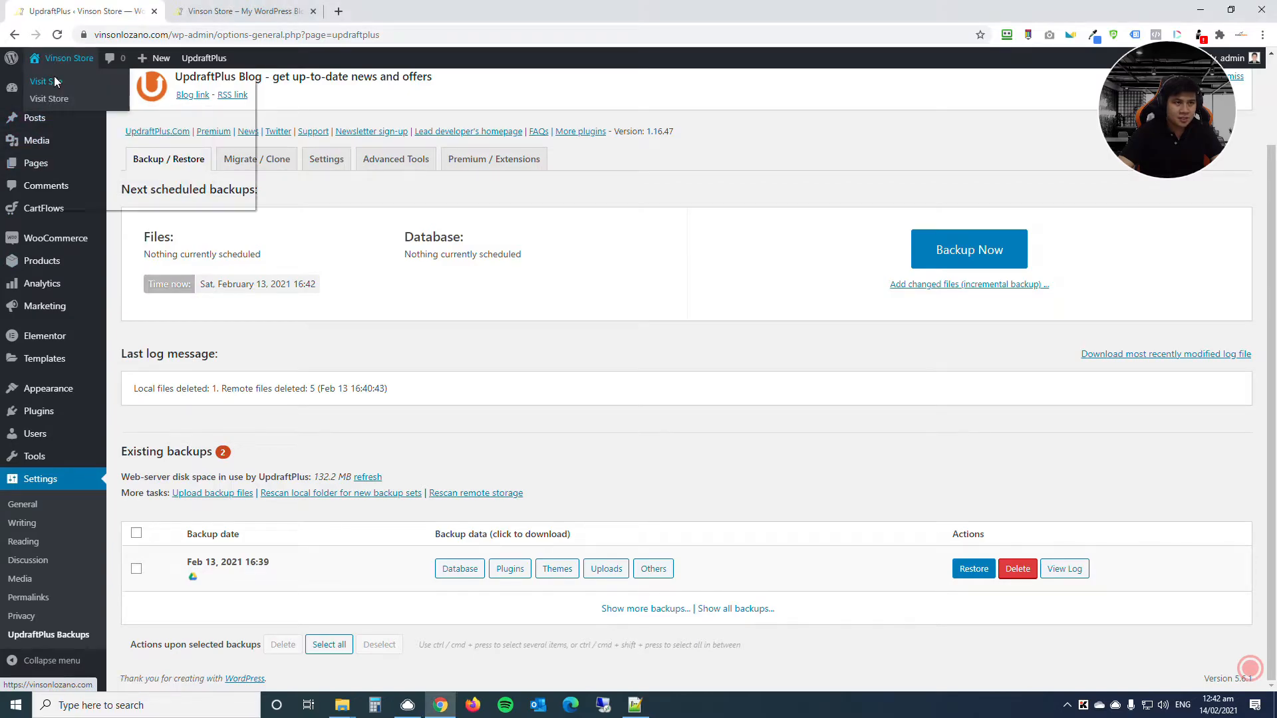
Step: Open the live site in a separate browser tab and look over the store's home page
middle_click(54, 82)
left_click(232, 15)
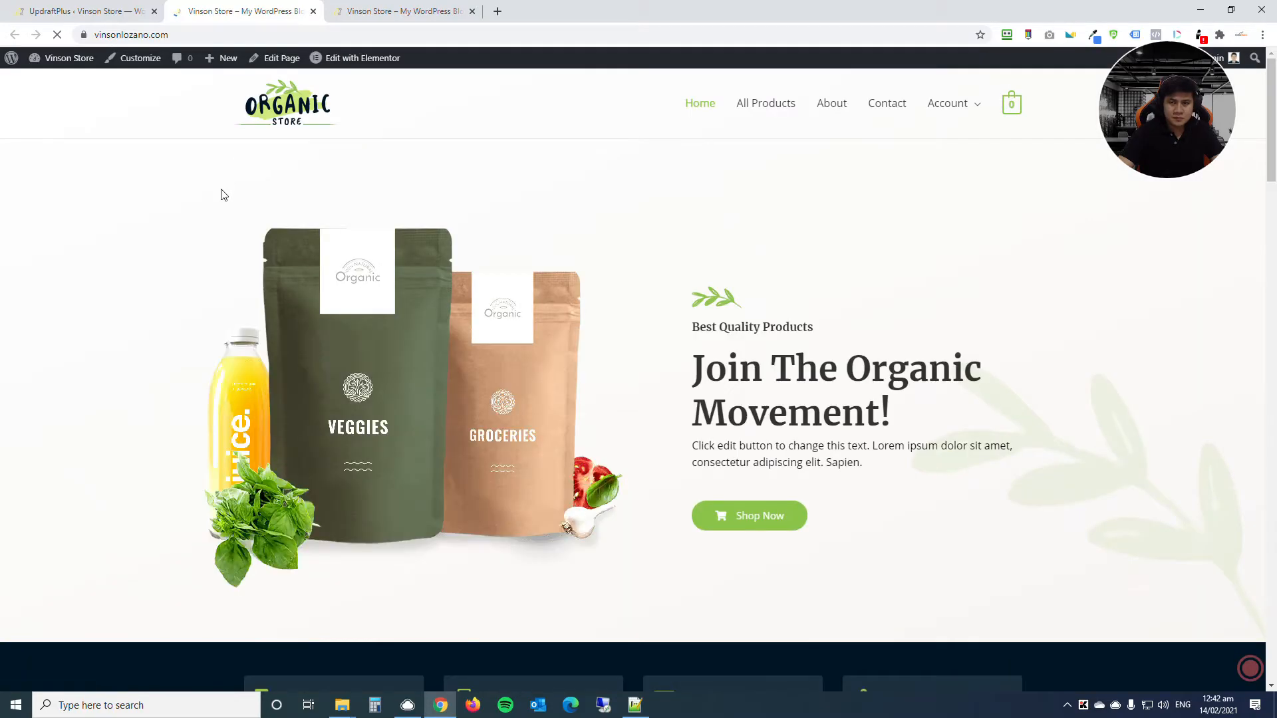
scroll(210, 213, "down", 12)
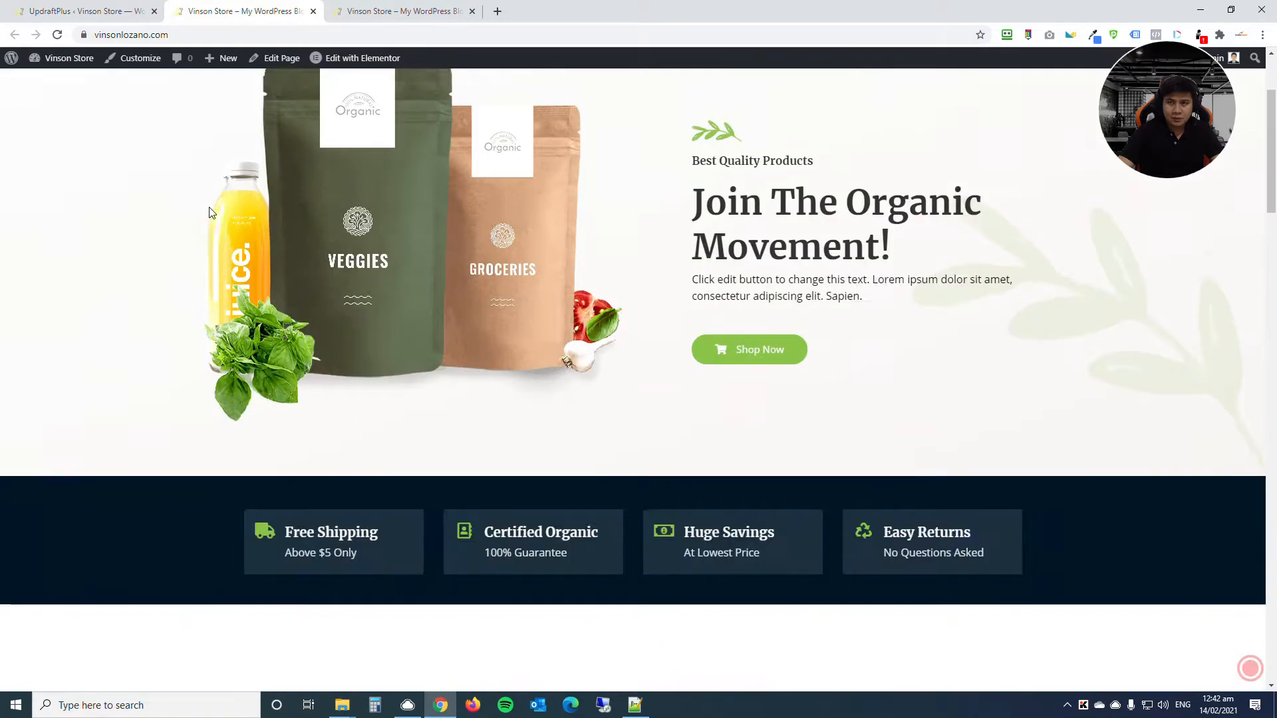
scroll(213, 211, "up", 12)
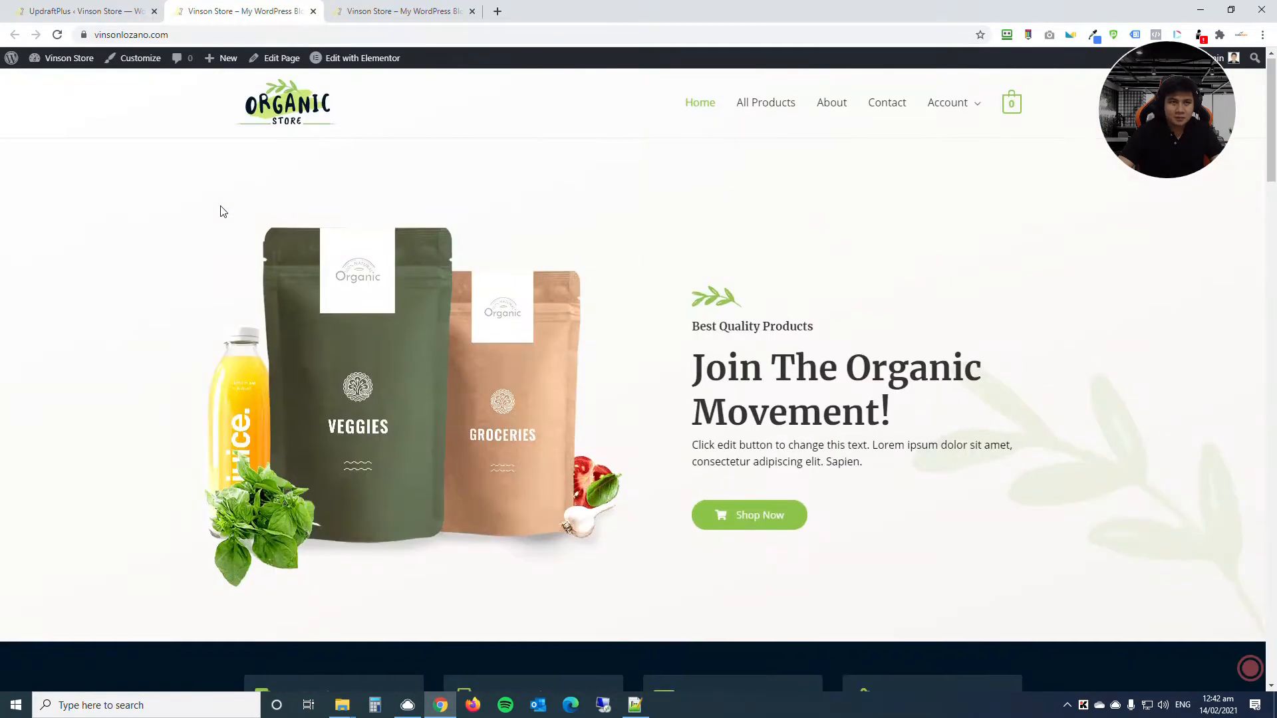
Step: Look over the rest of the store's home page, and move the Home front page to the Trash in the site's page list
scroll(220, 210, "down", 10)
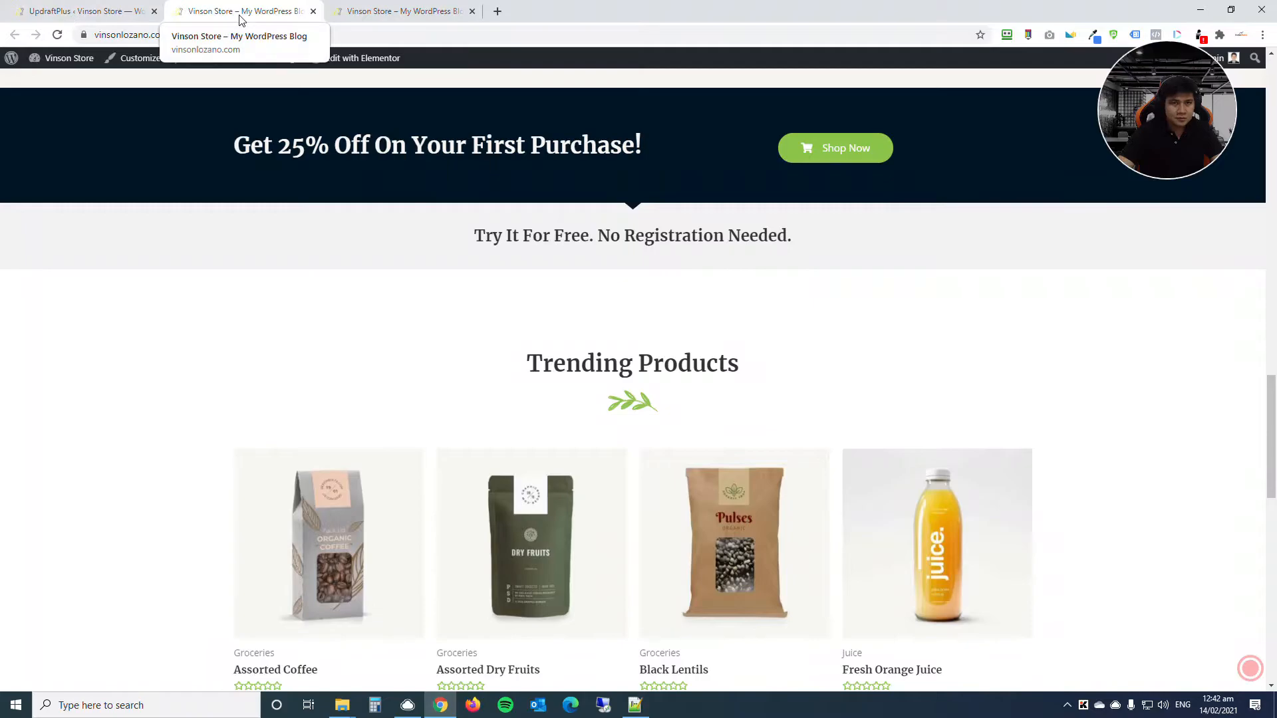
mouse_move(76, 64)
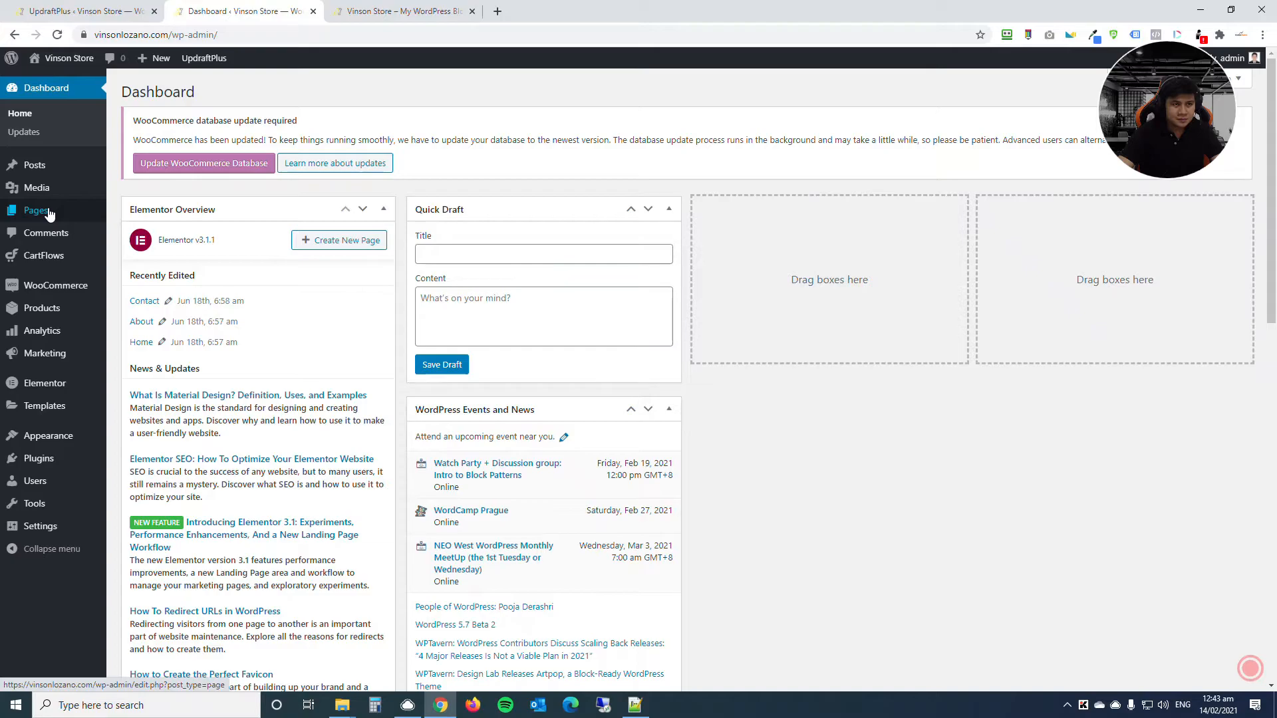
mouse_move(67, 211)
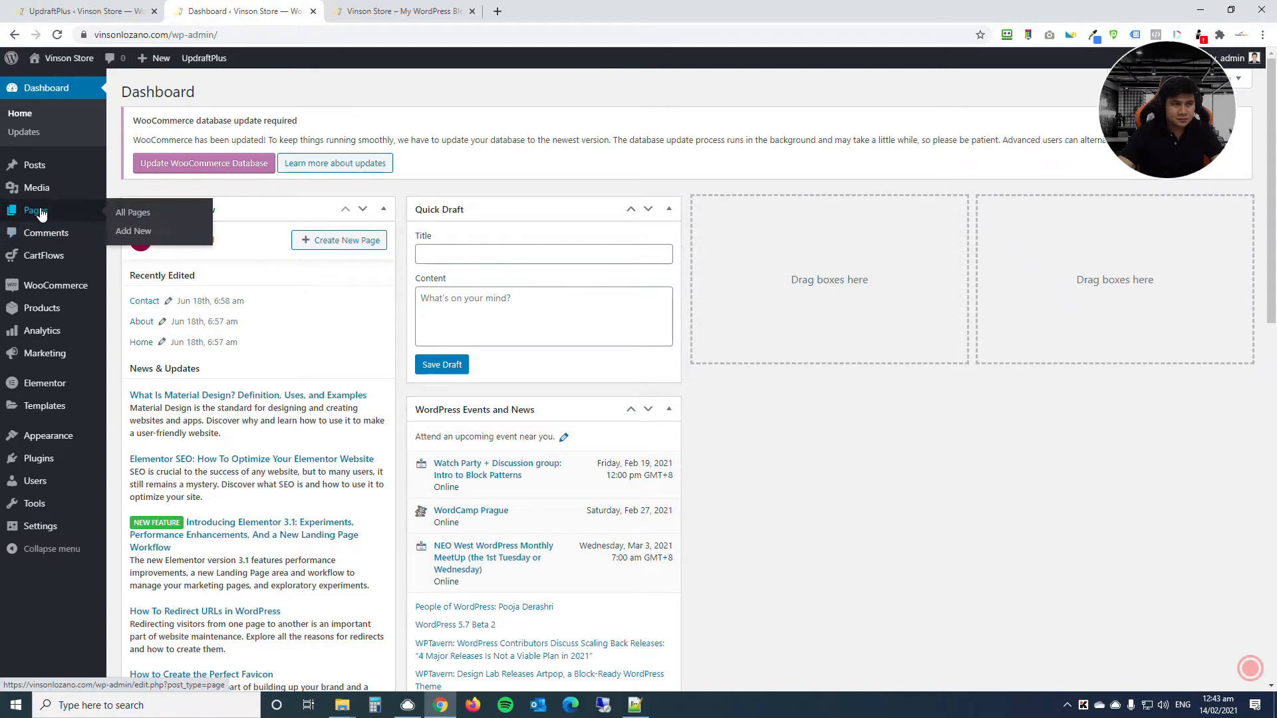
left_click(140, 213)
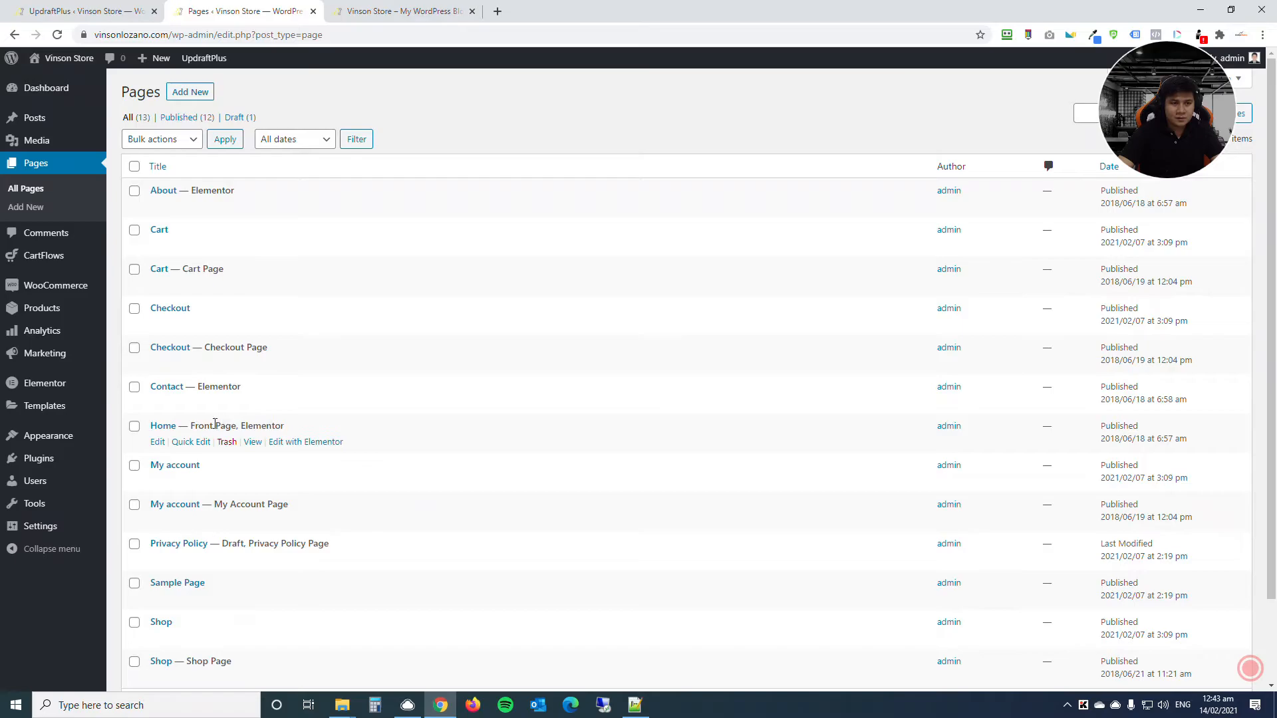
left_click(226, 443)
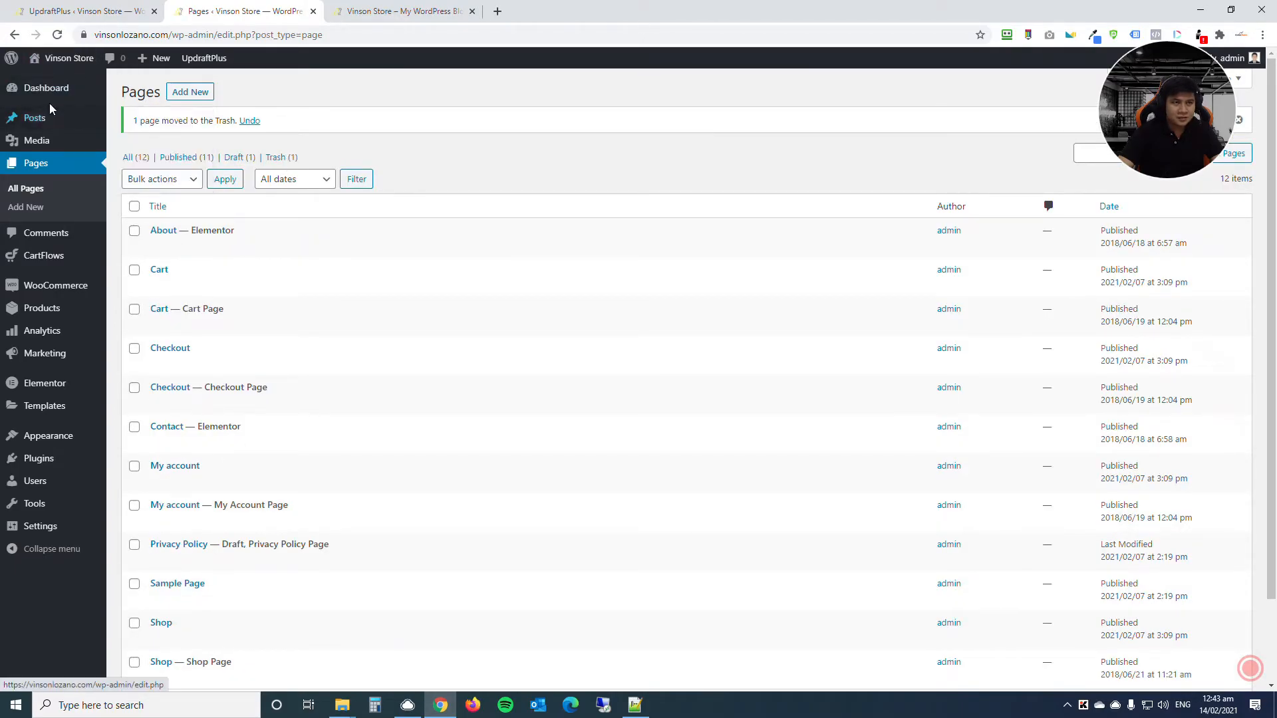
Step: Open the live site in a new browser tab and check its front page without the Home page
right_click(56, 80)
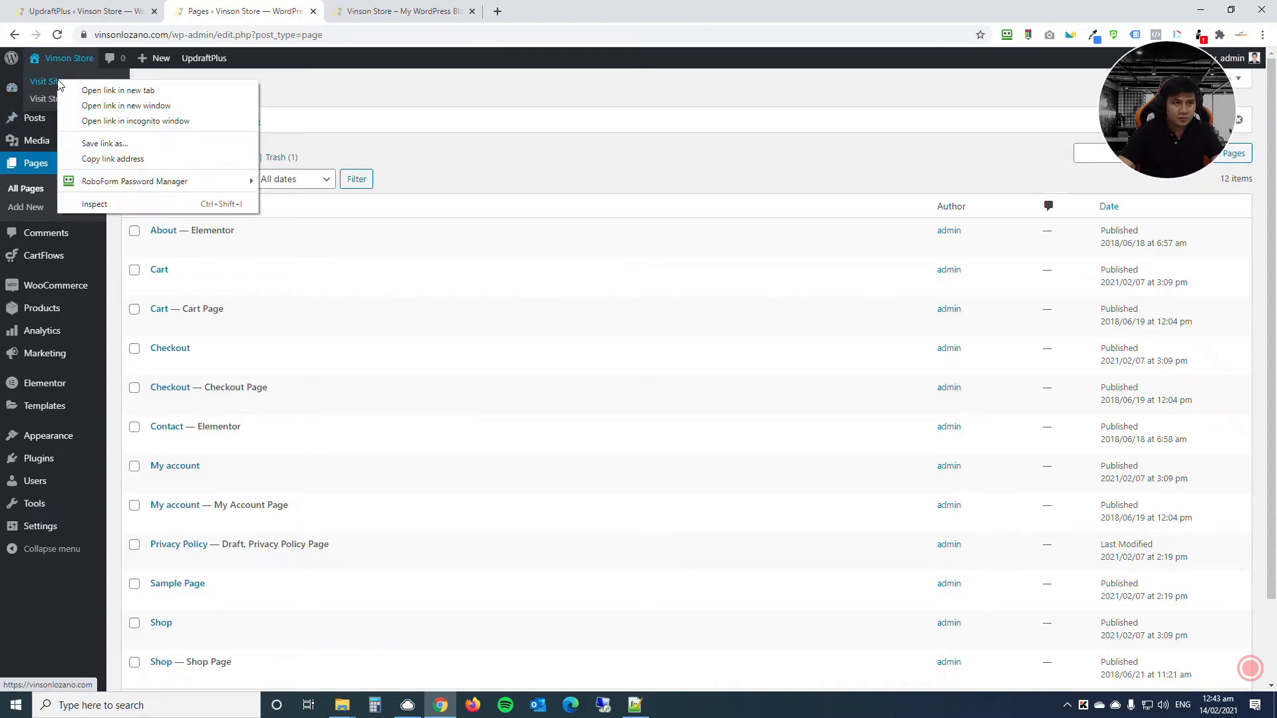
left_click(89, 90)
left_click(382, 11)
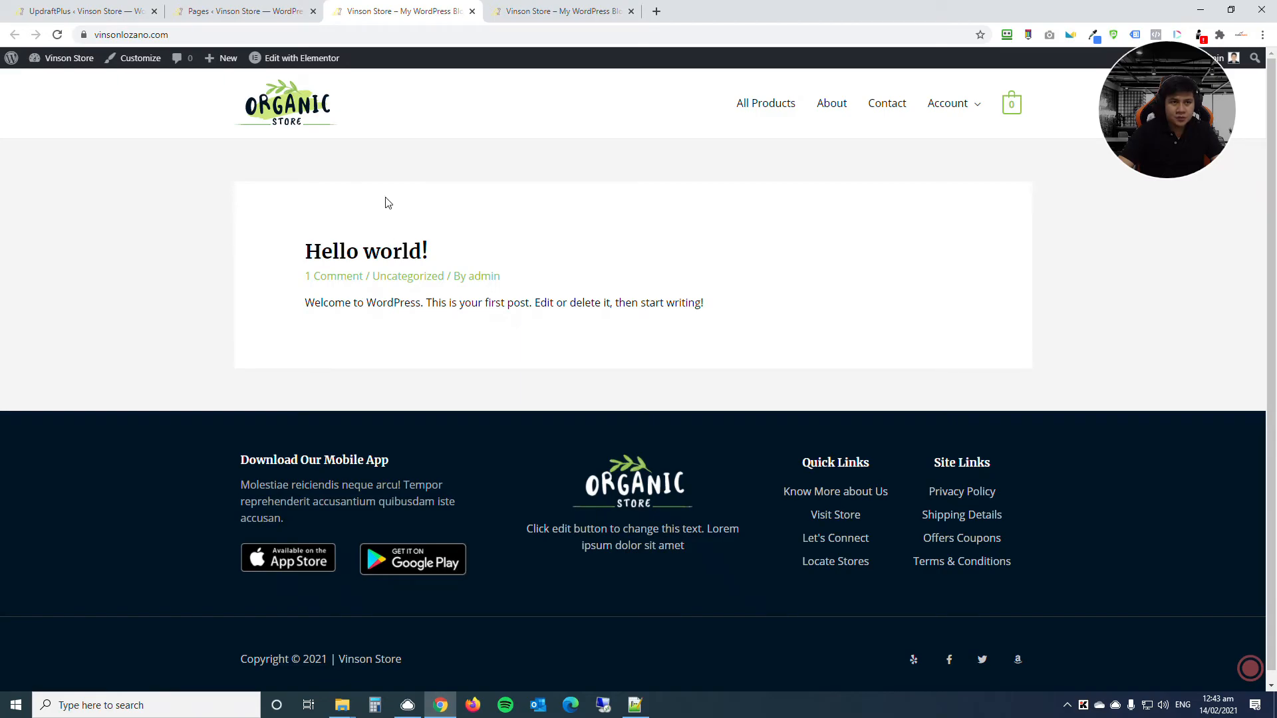
Step: Restore the Database component from the Feb 13, 2021 16:39 UpdraftPlus backup
left_click(97, 14)
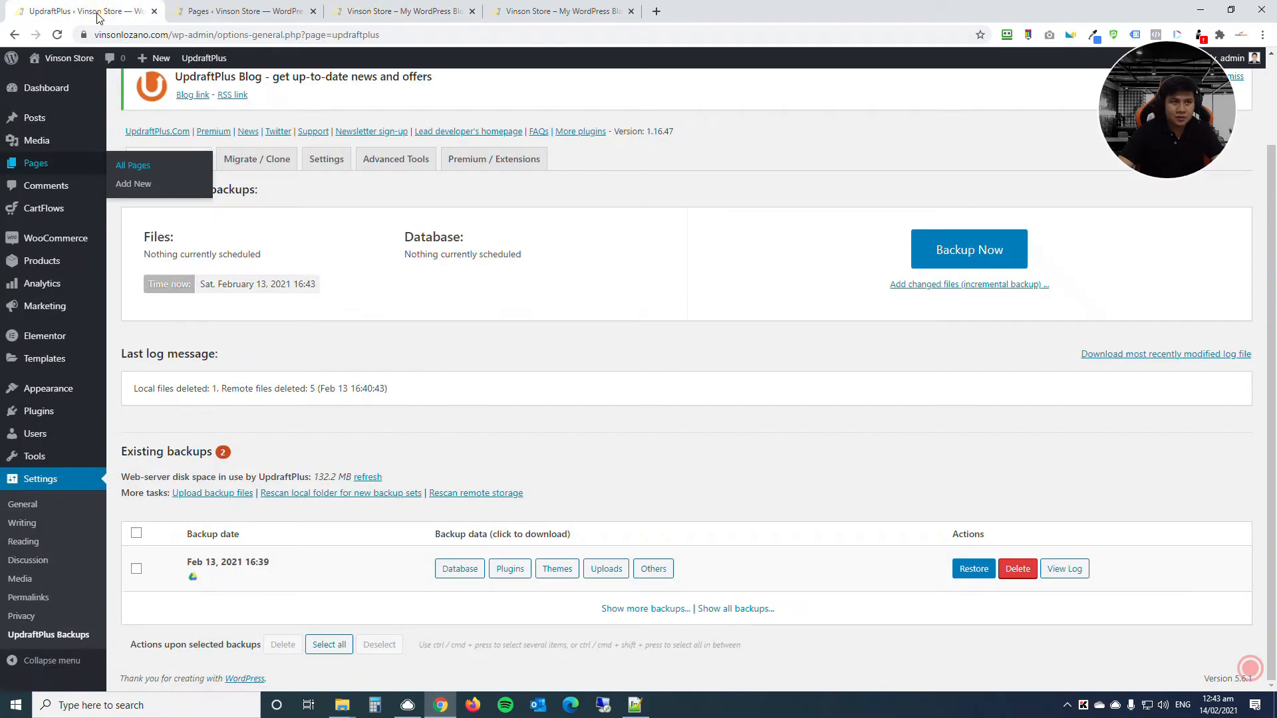
mouse_move(56, 343)
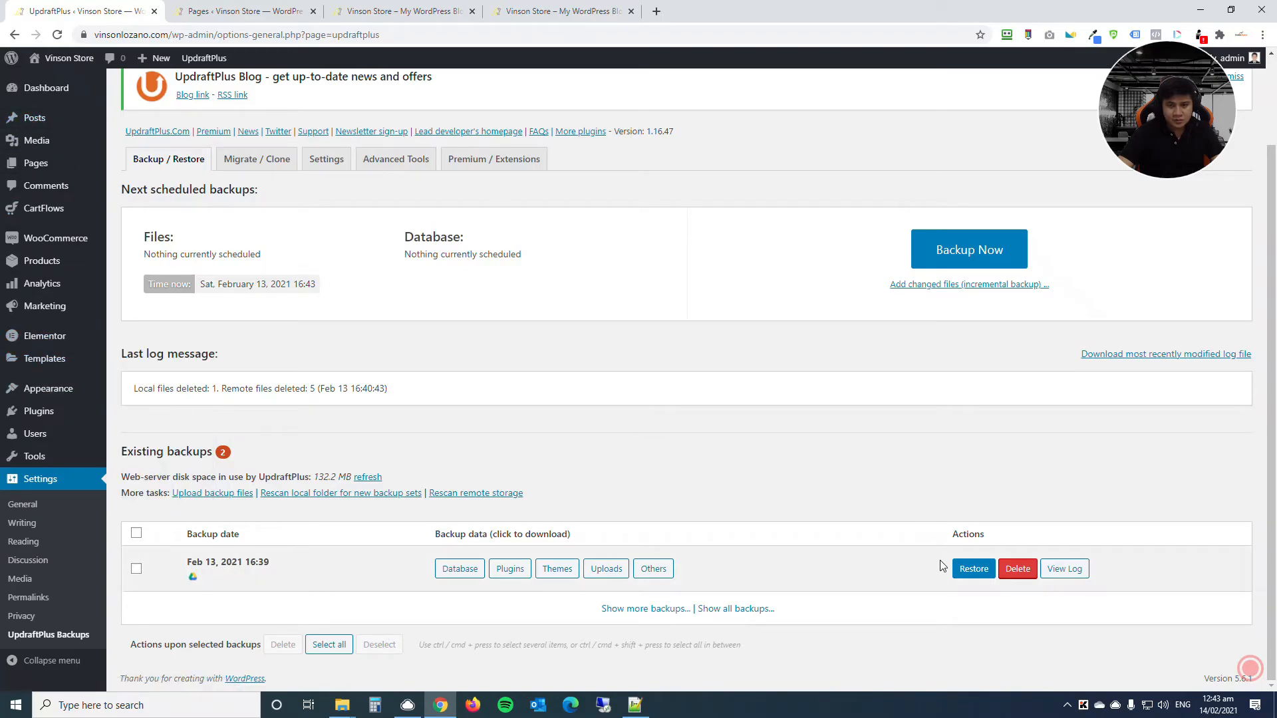
left_click(972, 569)
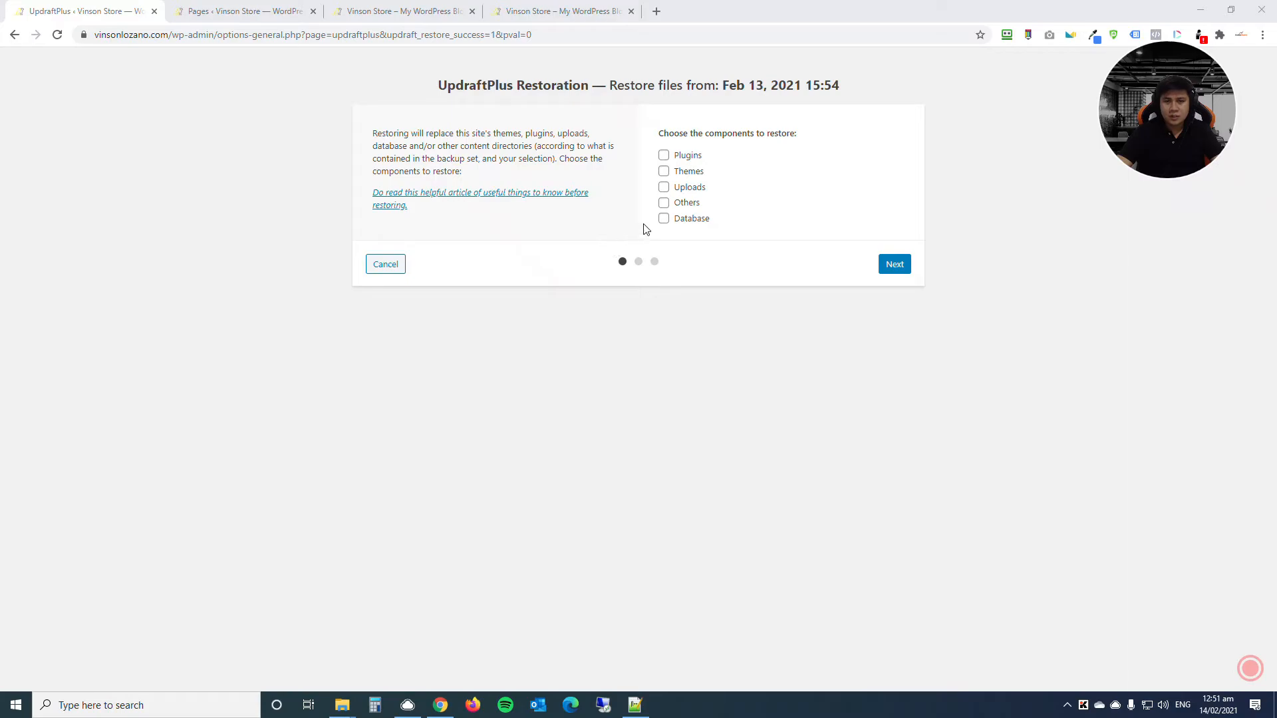
left_click(663, 220)
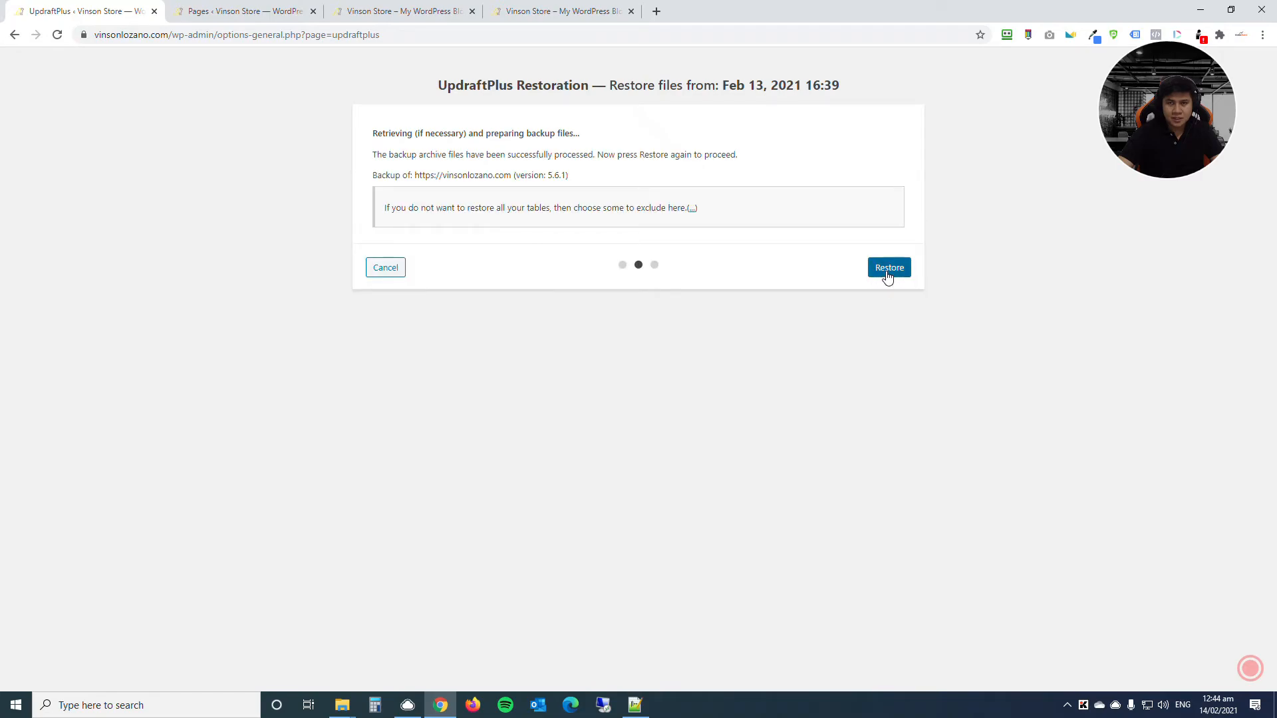
left_click(888, 267)
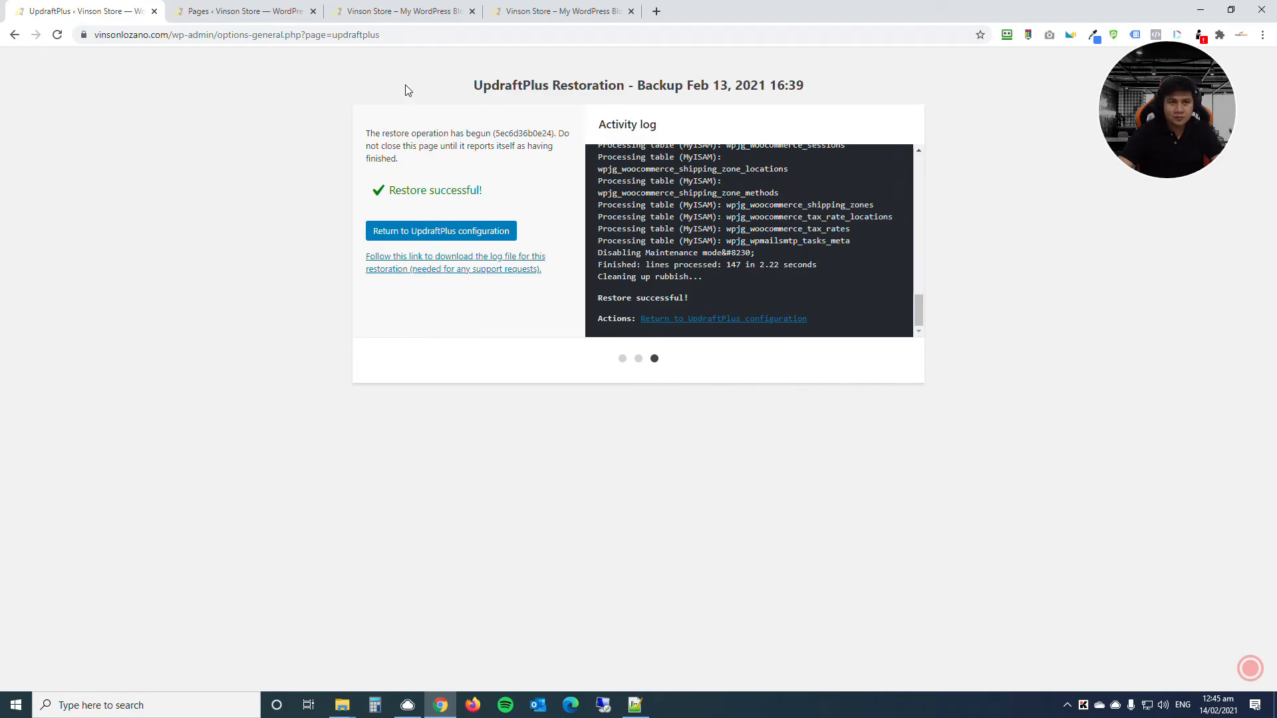
Step: Reload the live site and look over its home page to check the restoration
left_click(391, 10)
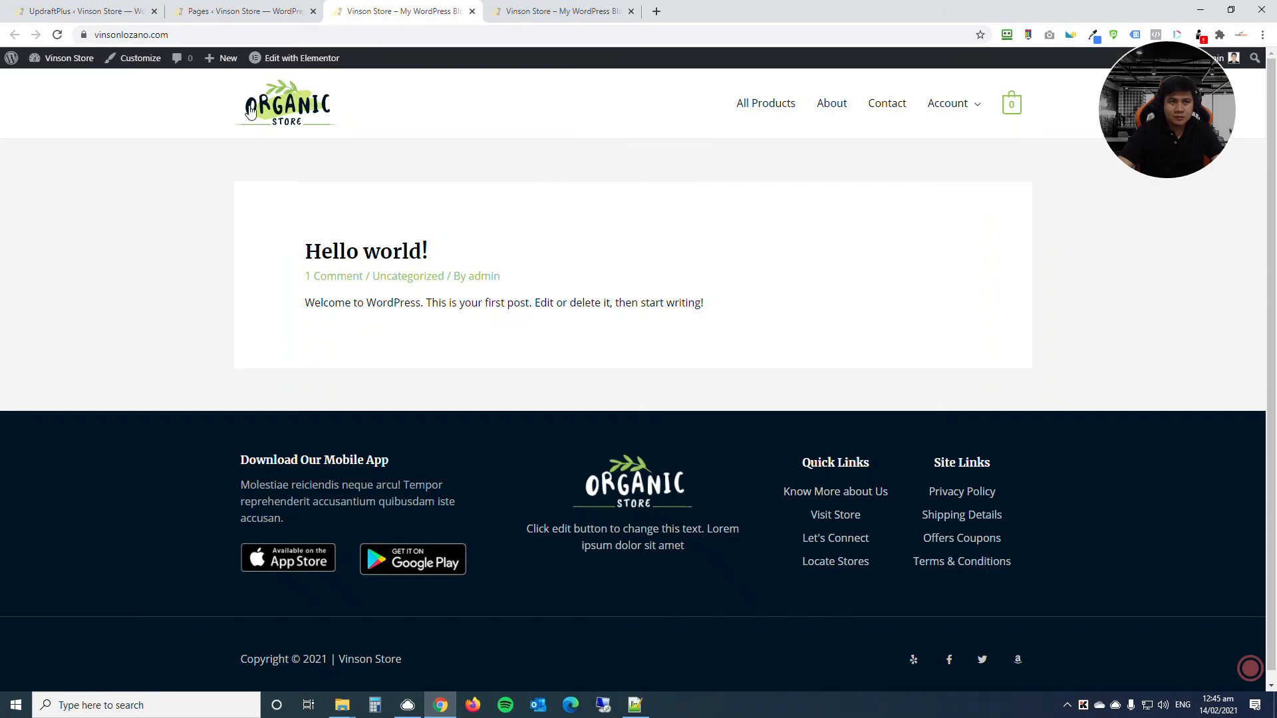
left_click(57, 35)
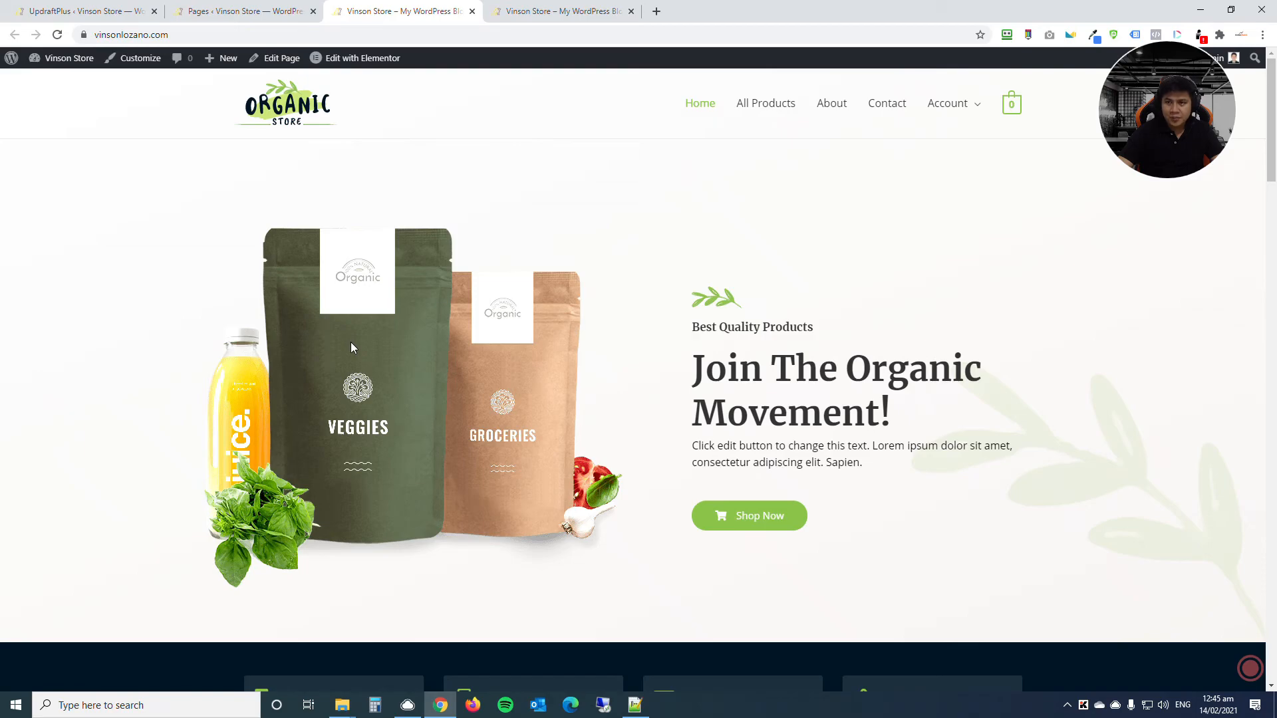
scroll(351, 347, "down", 4)
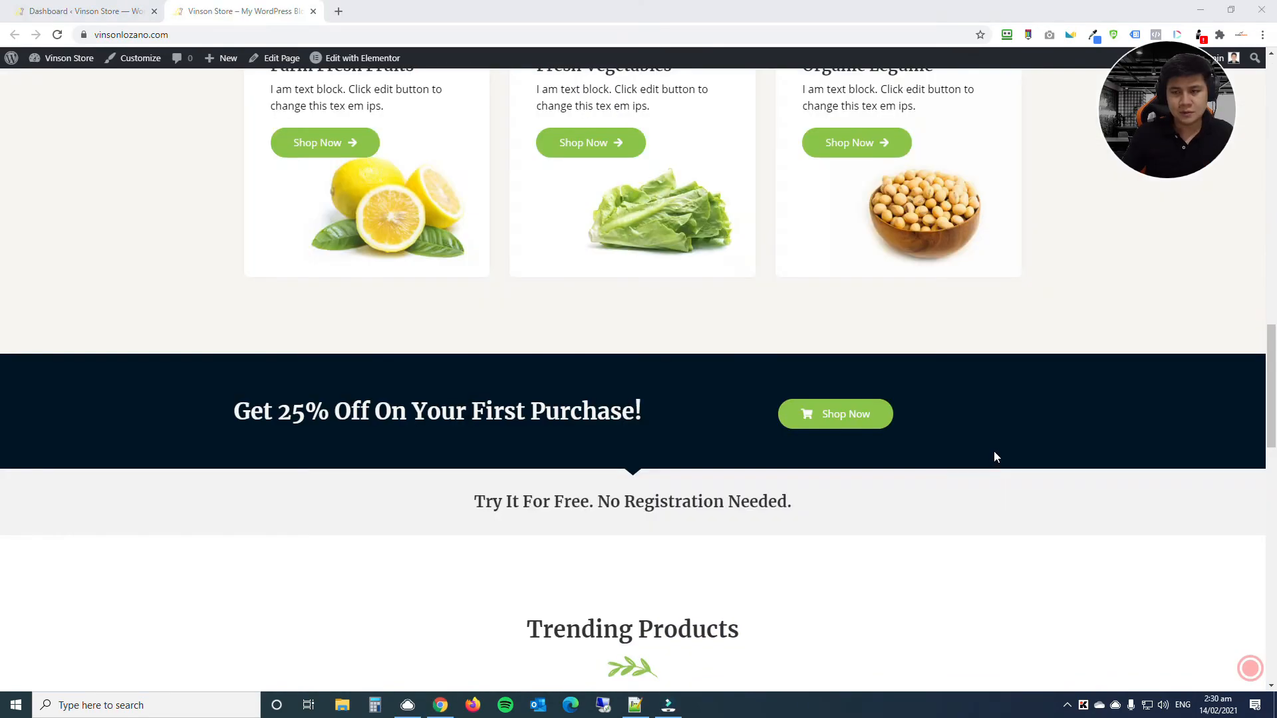